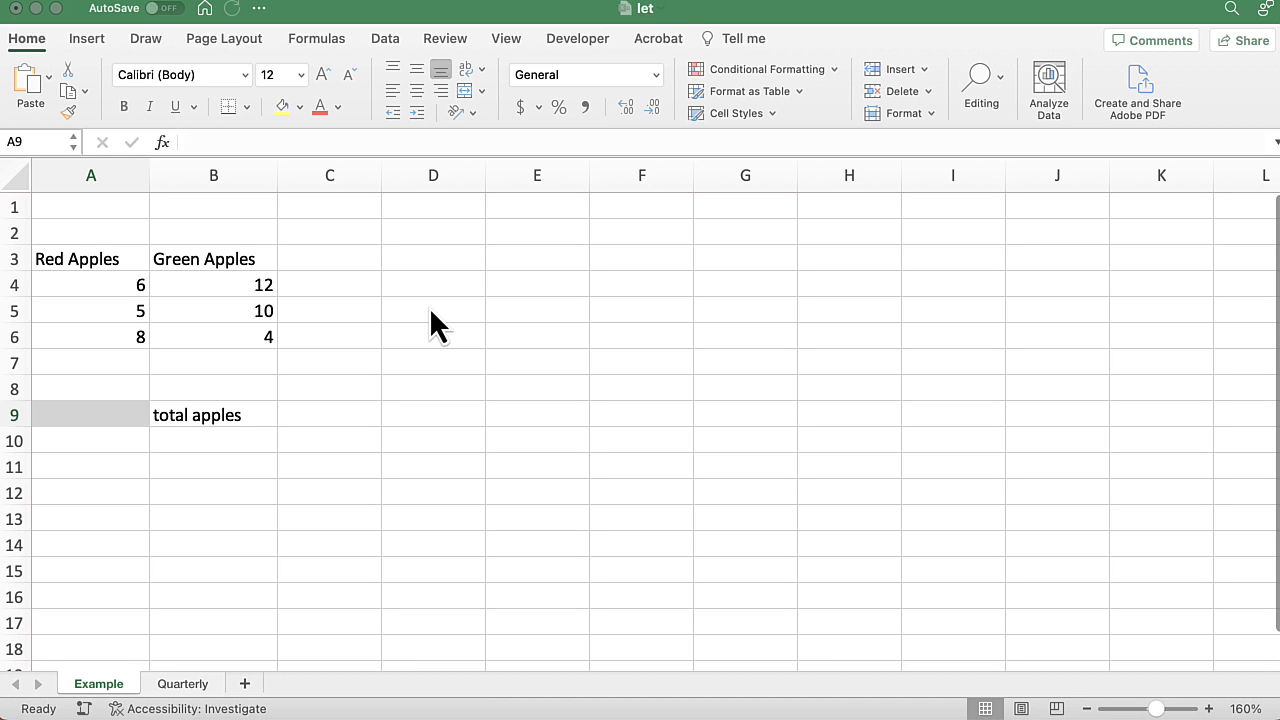
# - Start a LET formula in cell A9 that defines the name redApples with the value of A4
pyautogui.click(101, 411)
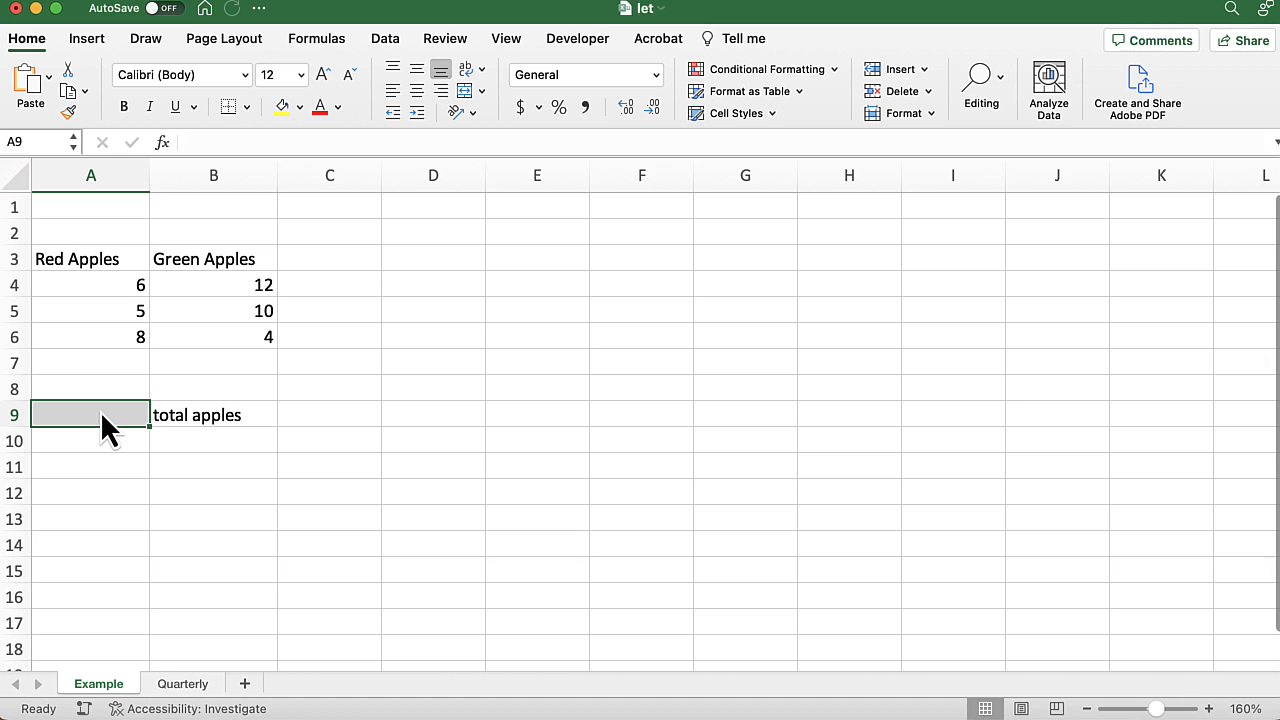
pyautogui.write('=')
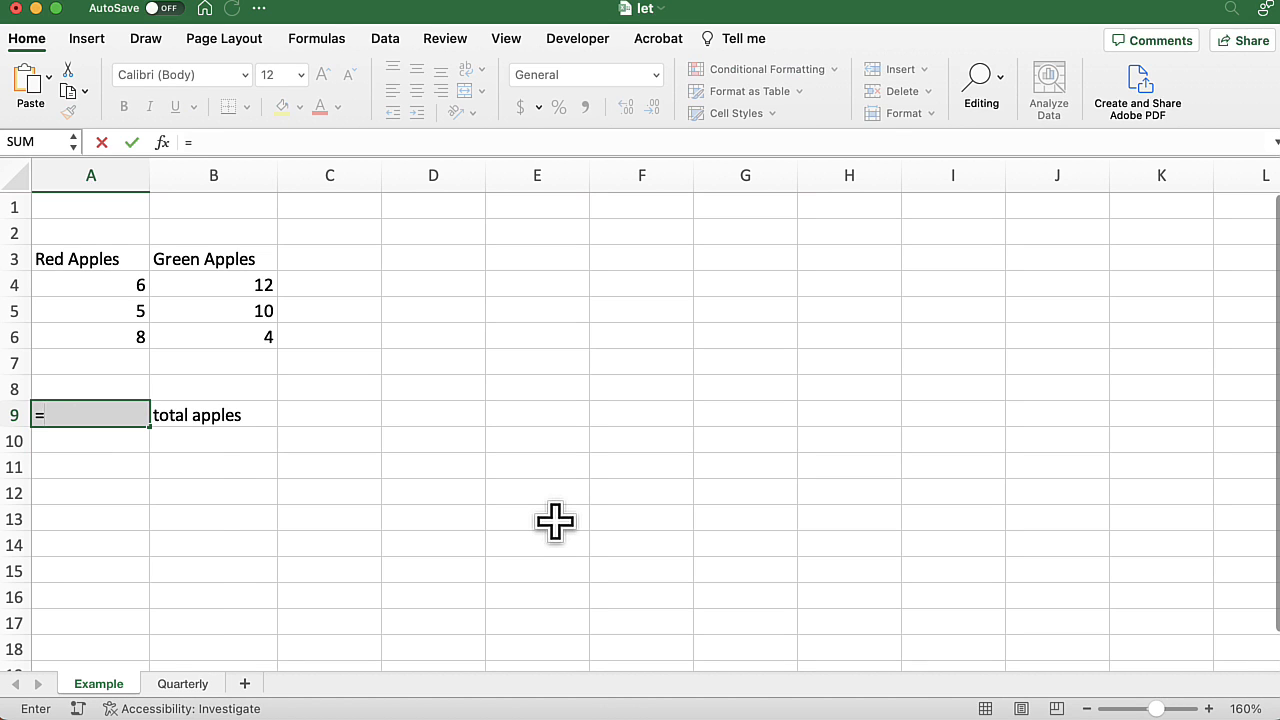
pyautogui.write('let')
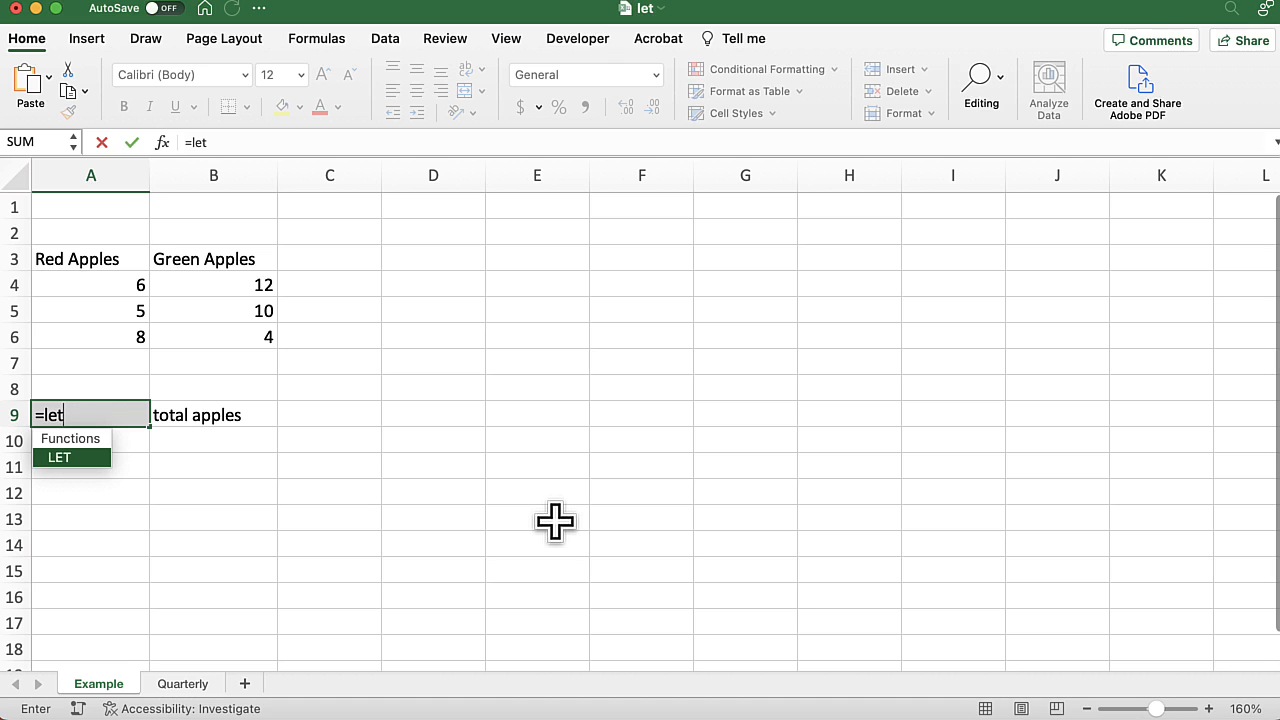
pyautogui.write('(')
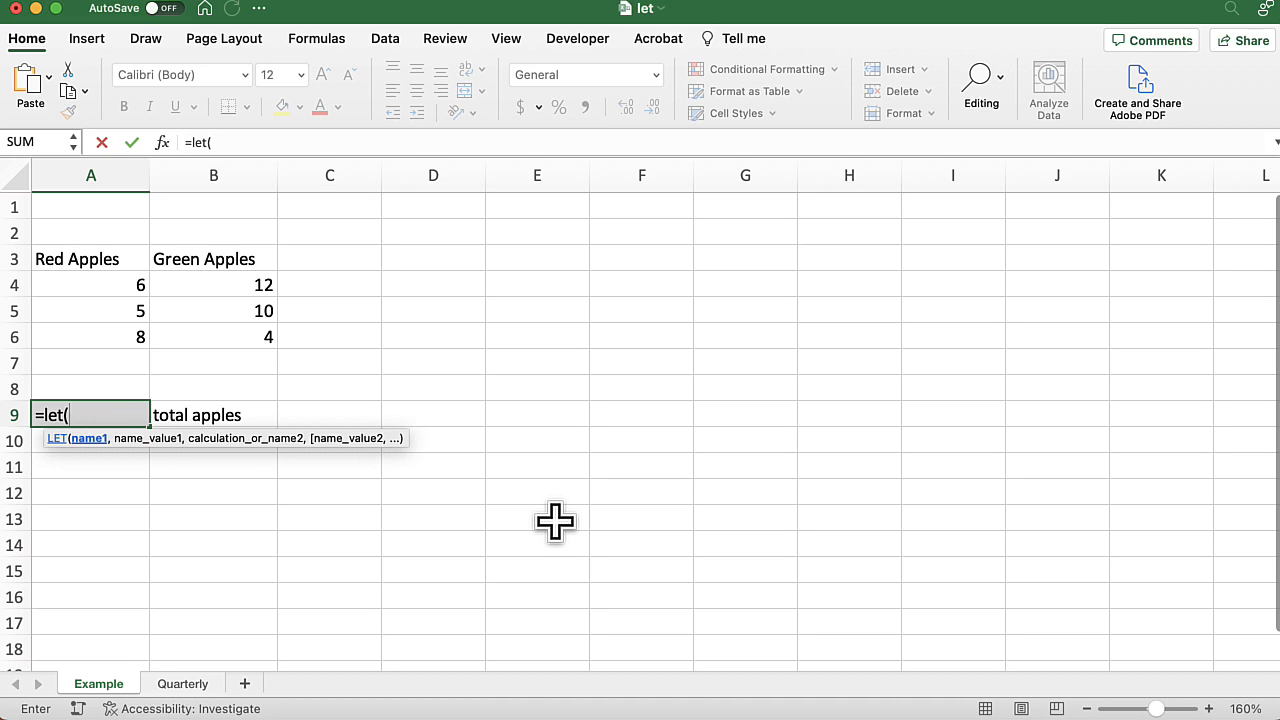
pyautogui.write('redApples,')
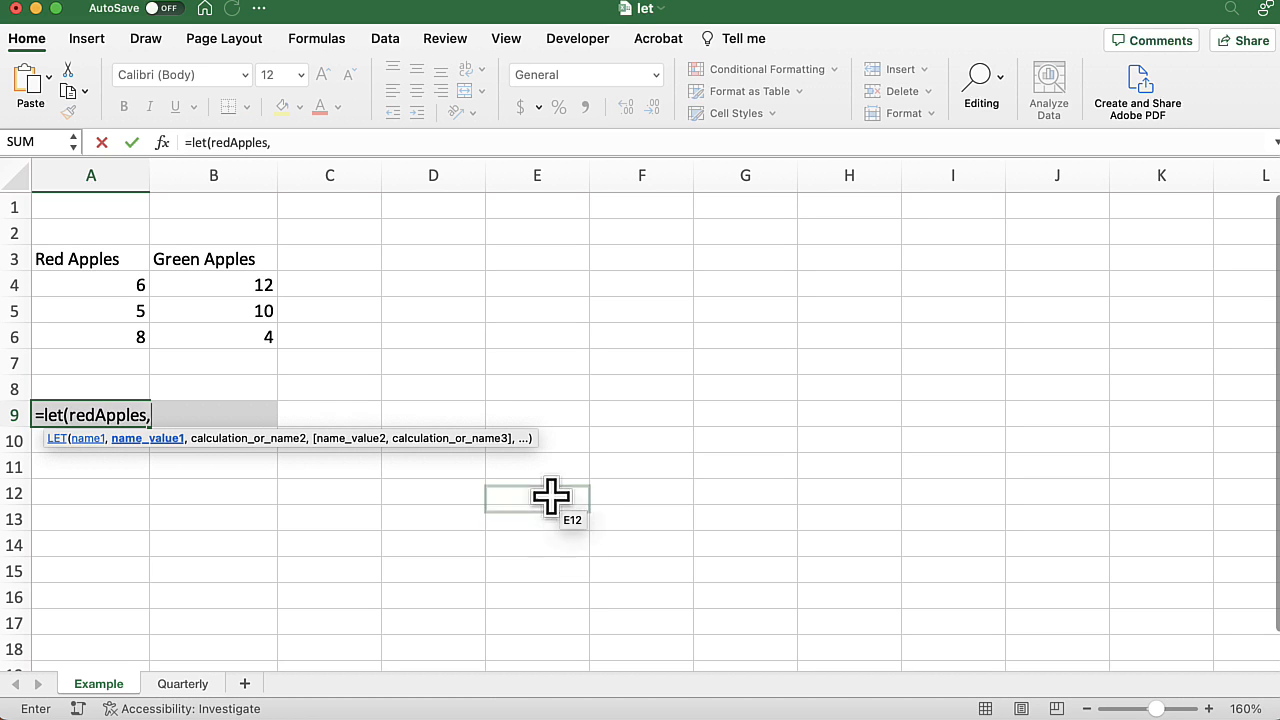
pyautogui.click(105, 289)
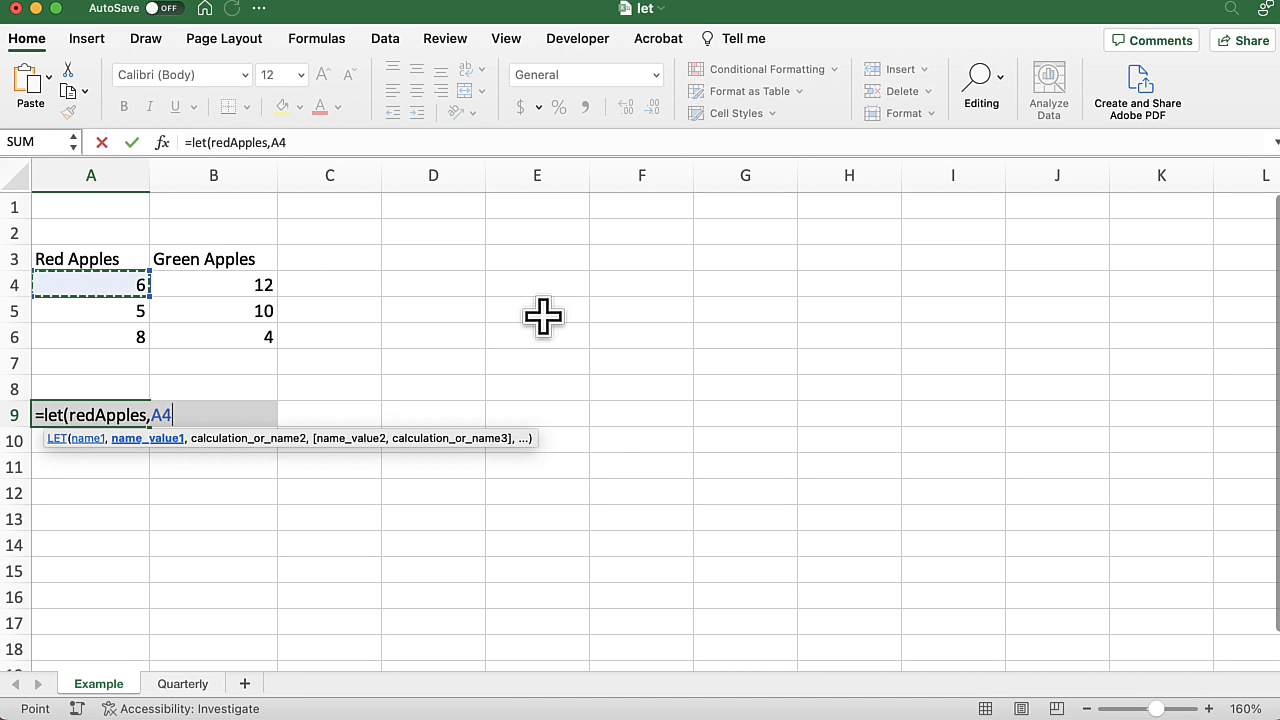
# - Define a second name, greenApples, in the LET formula with the value of B4
pyautogui.write(',')
pyautogui.write('gre')
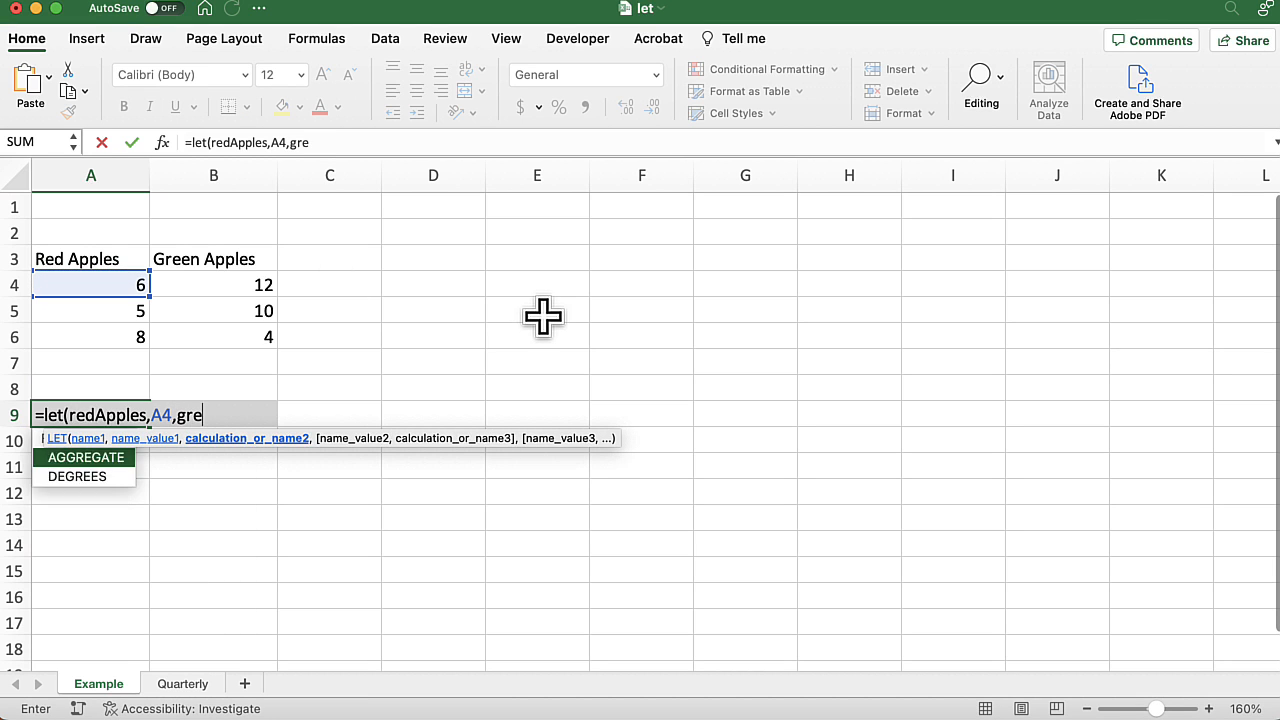
pyautogui.write('enApples,')
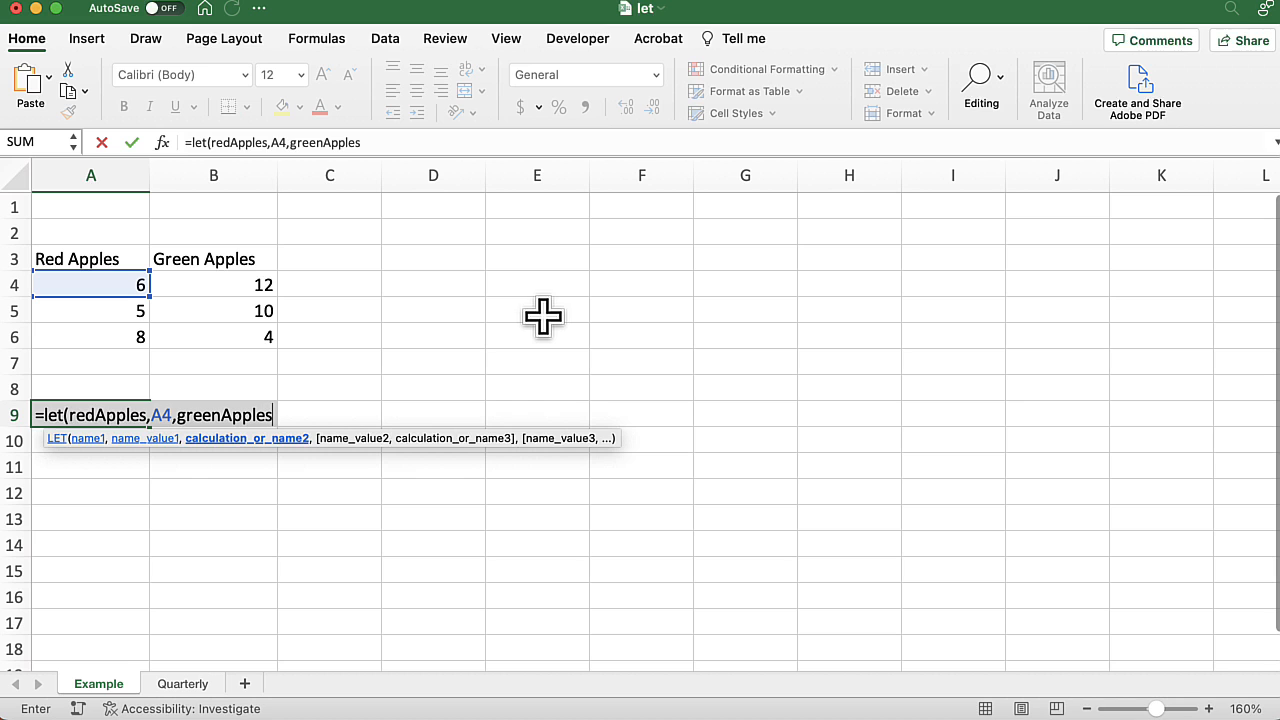
pyautogui.click(211, 286)
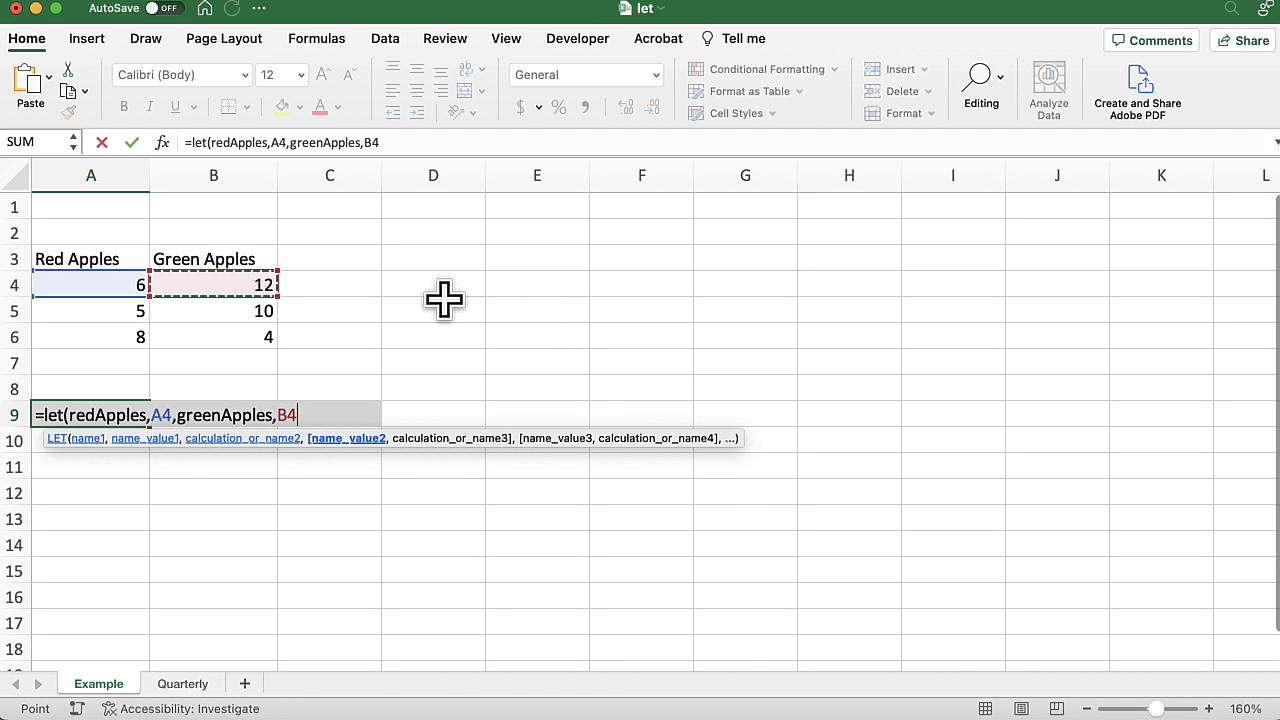
pyautogui.write(',')
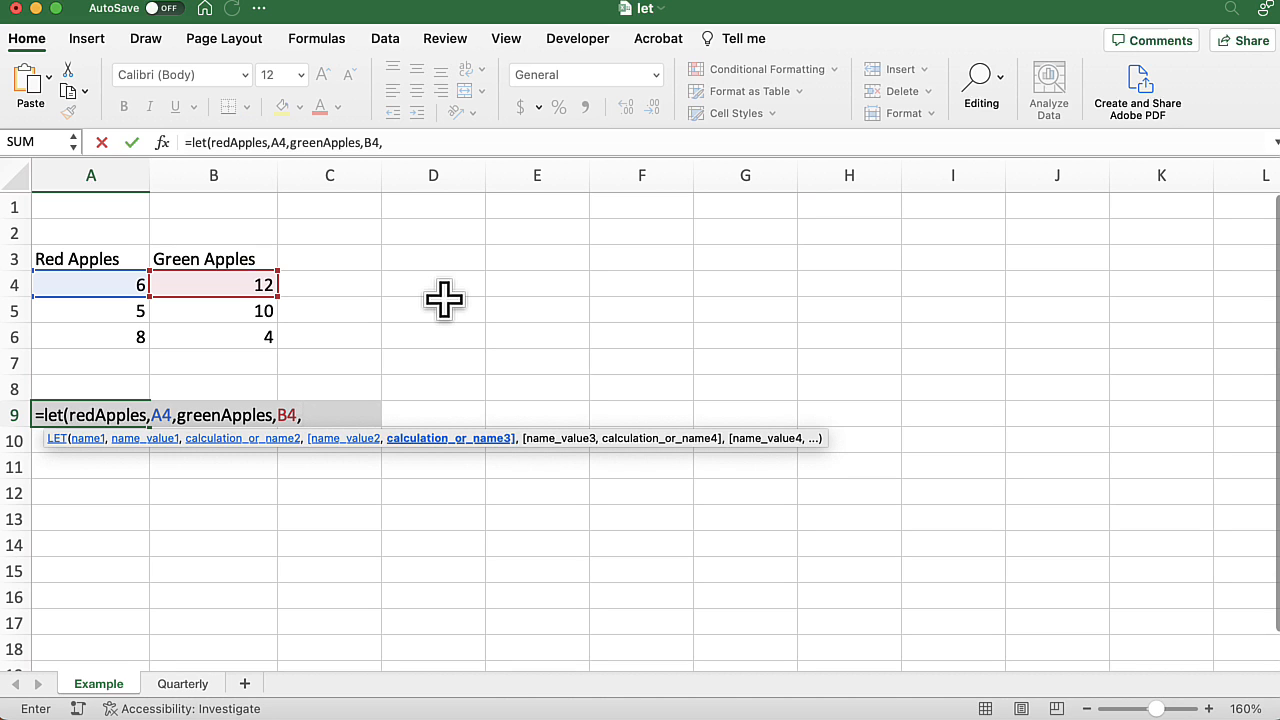
# - Complete the LET formula with the calculation redApples+greenApples and enter it in A9
pyautogui.write('red')
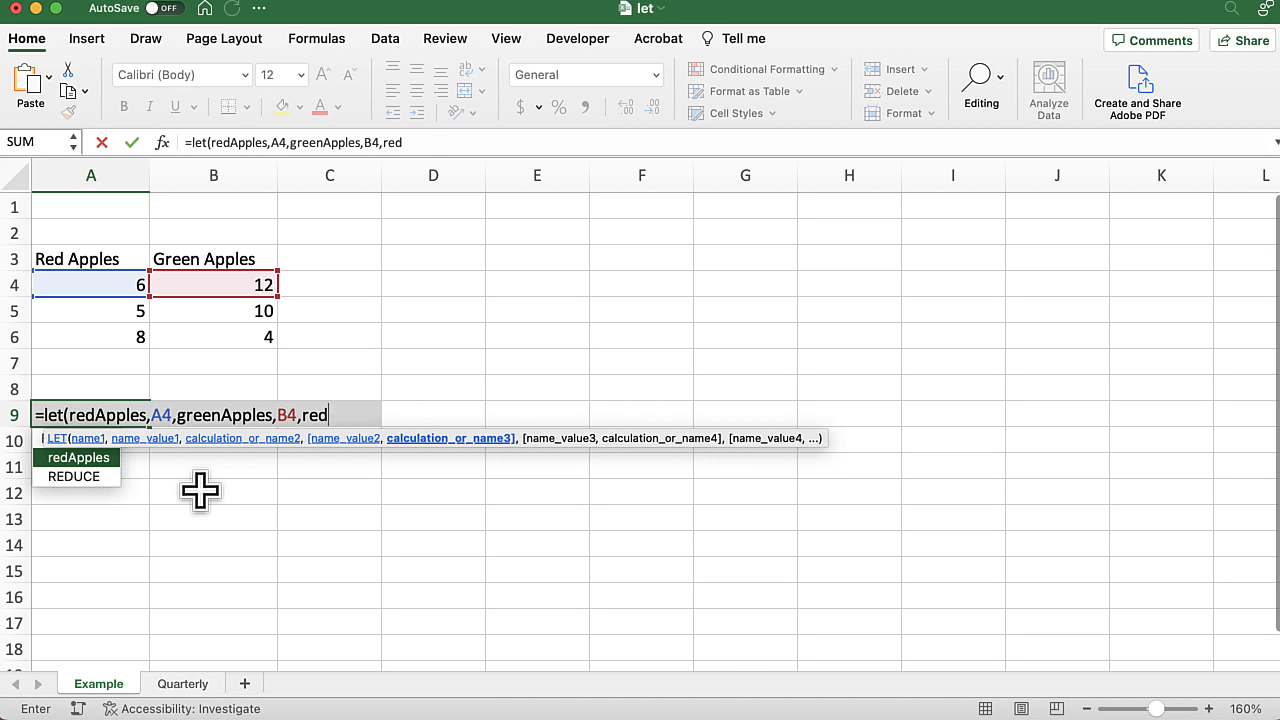
pyautogui.press('Tab')
pyautogui.write('+')
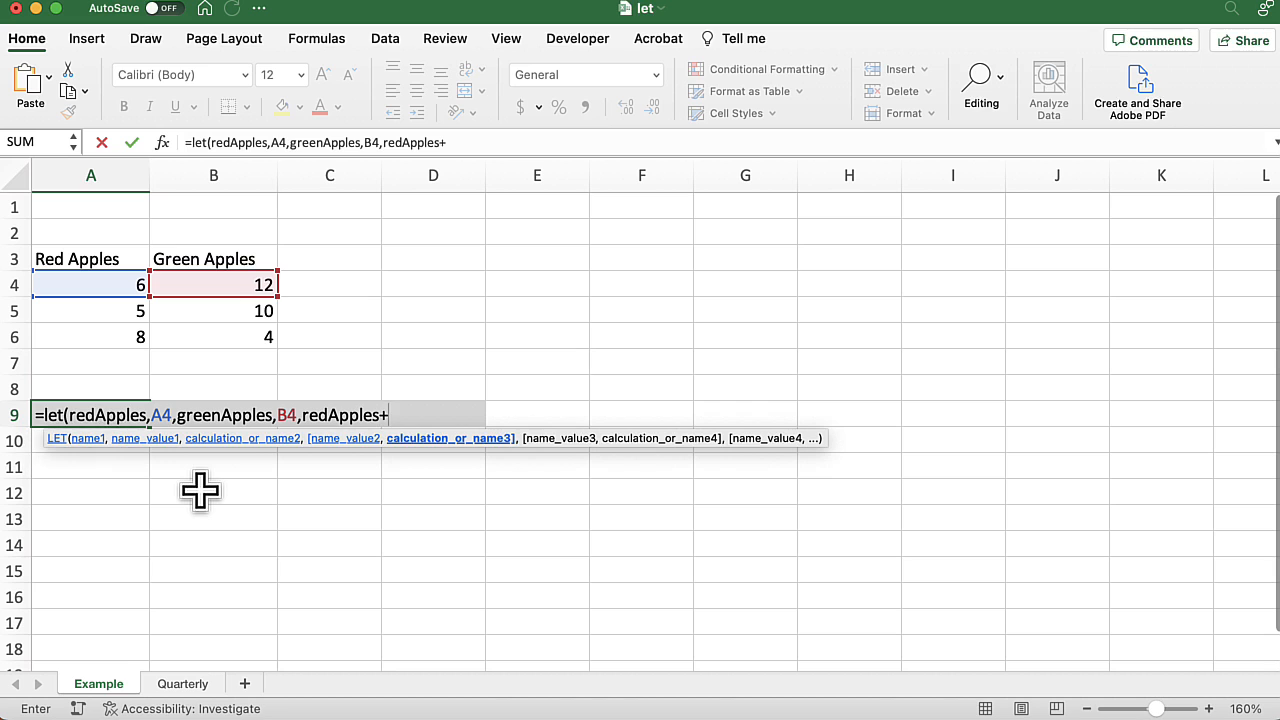
pyautogui.write('gre')
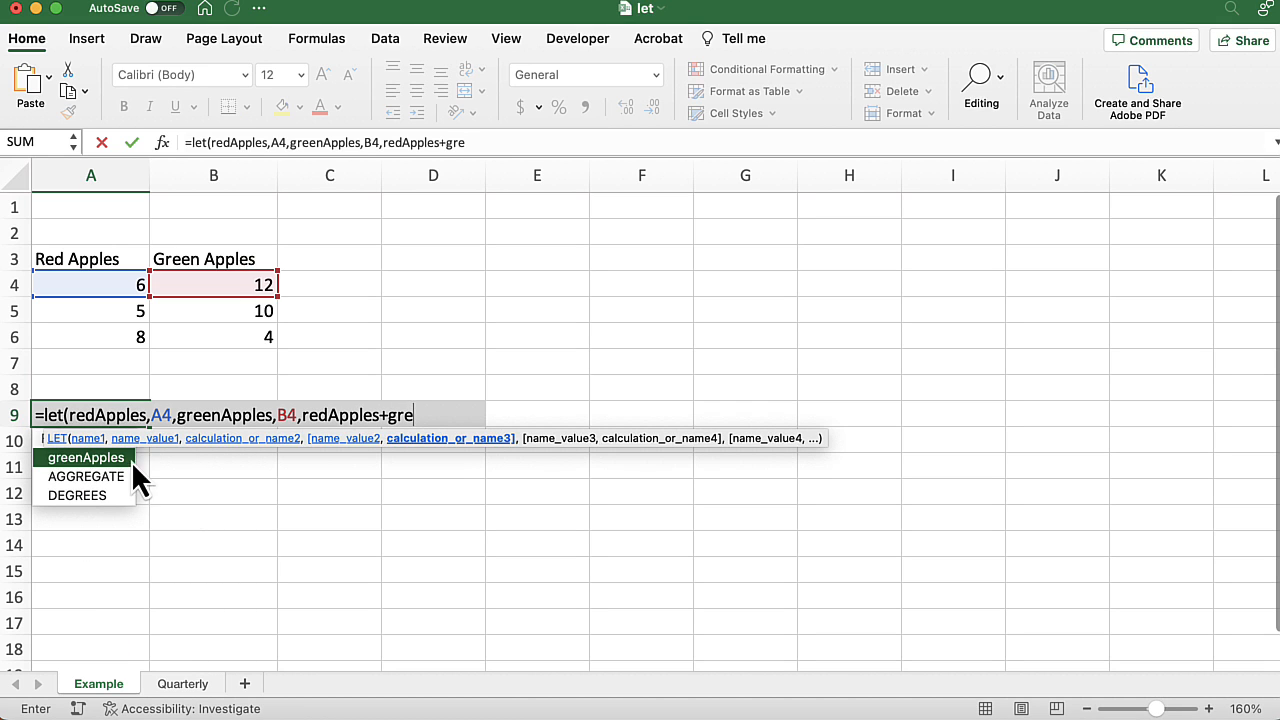
pyautogui.write('enApples')
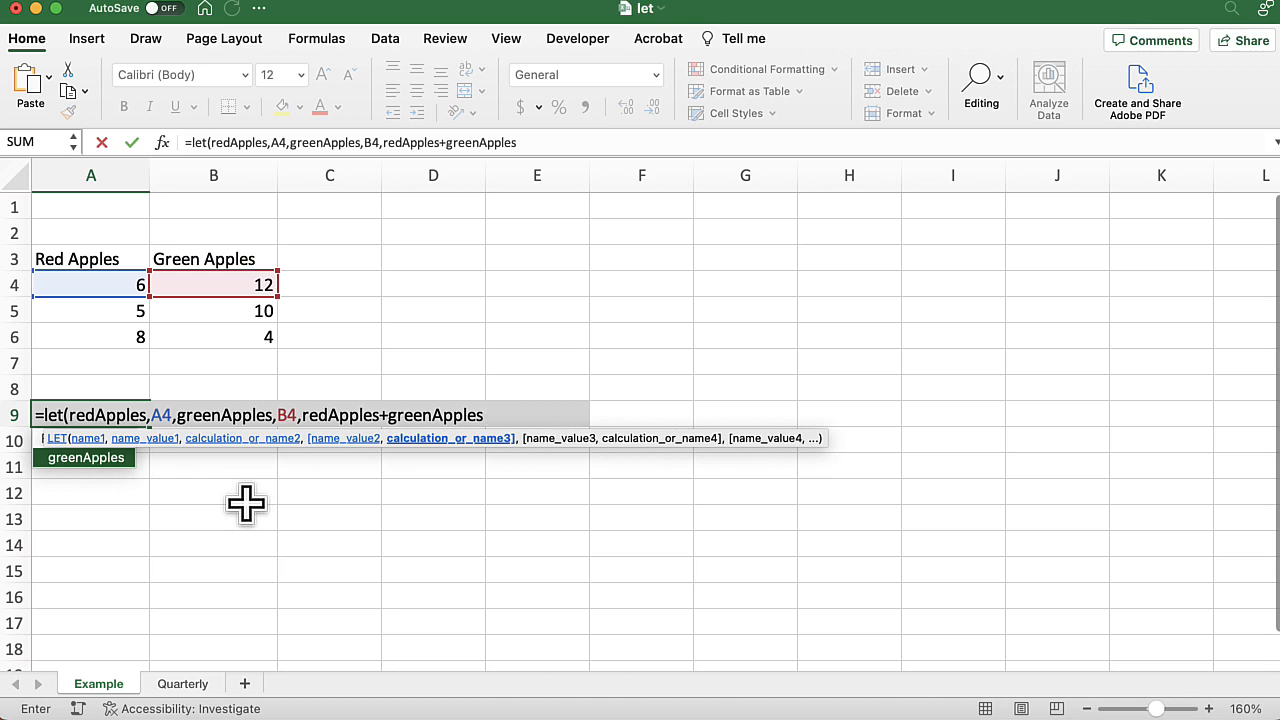
pyautogui.write(')')
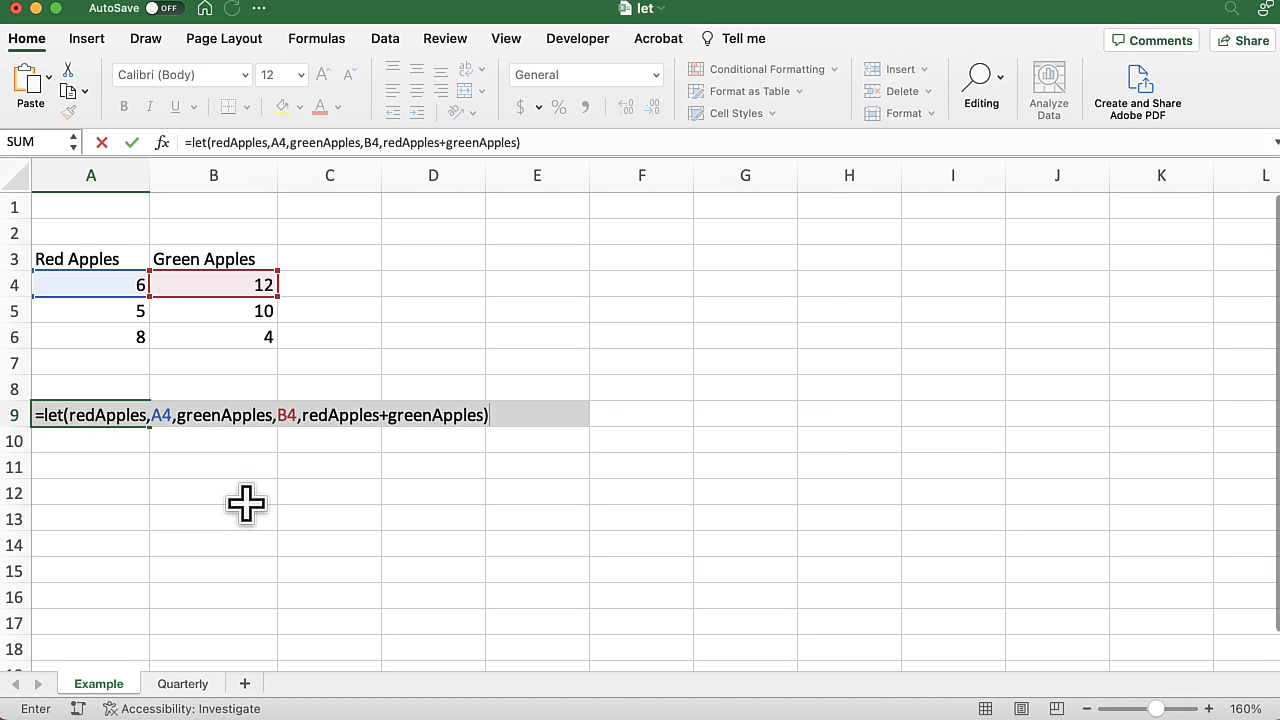
pyautogui.press('Return')
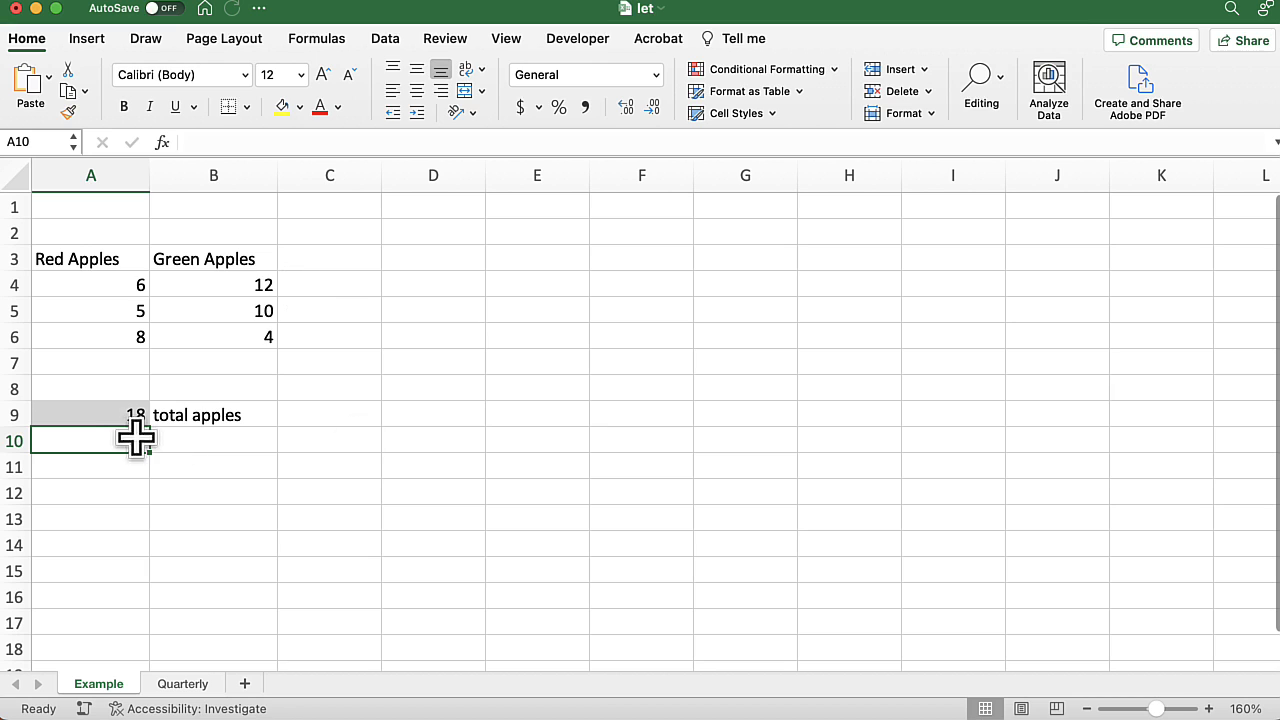
# - Edit the LET formula in A9 so redApples refers to A5 and greenApples refers to B5
pyautogui.click(105, 410)
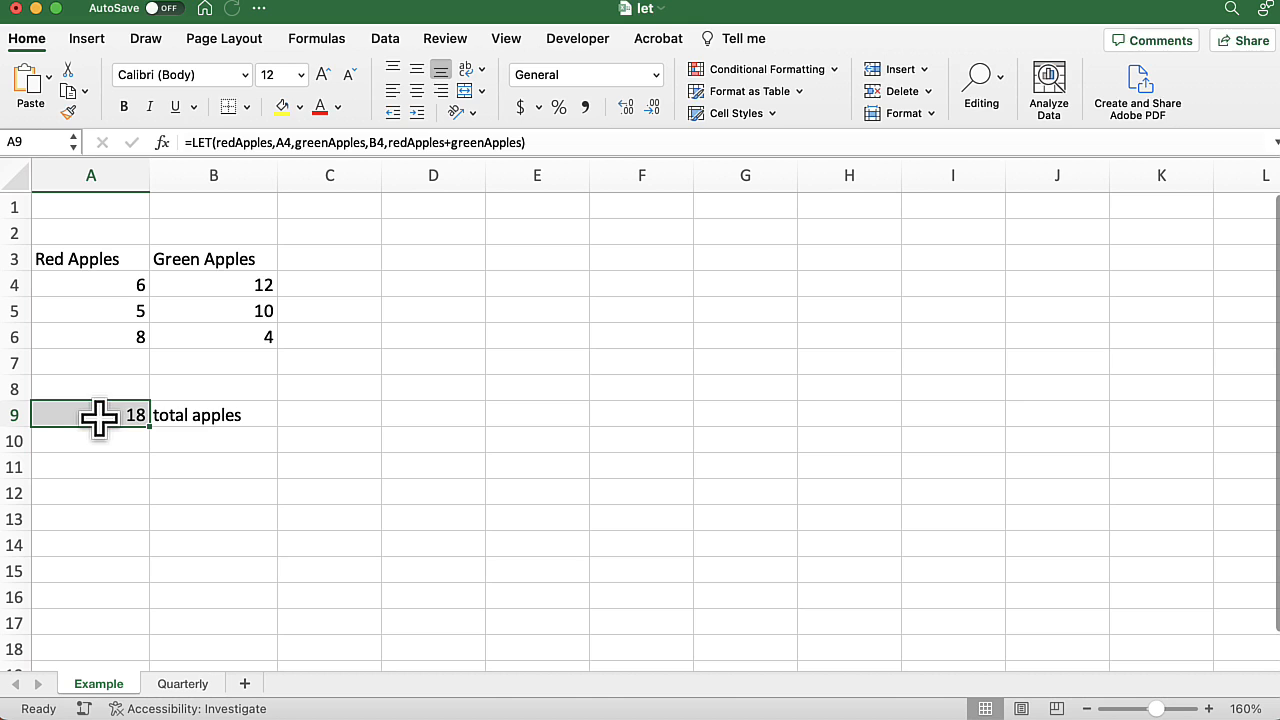
pyautogui.doubleClick(99, 416)
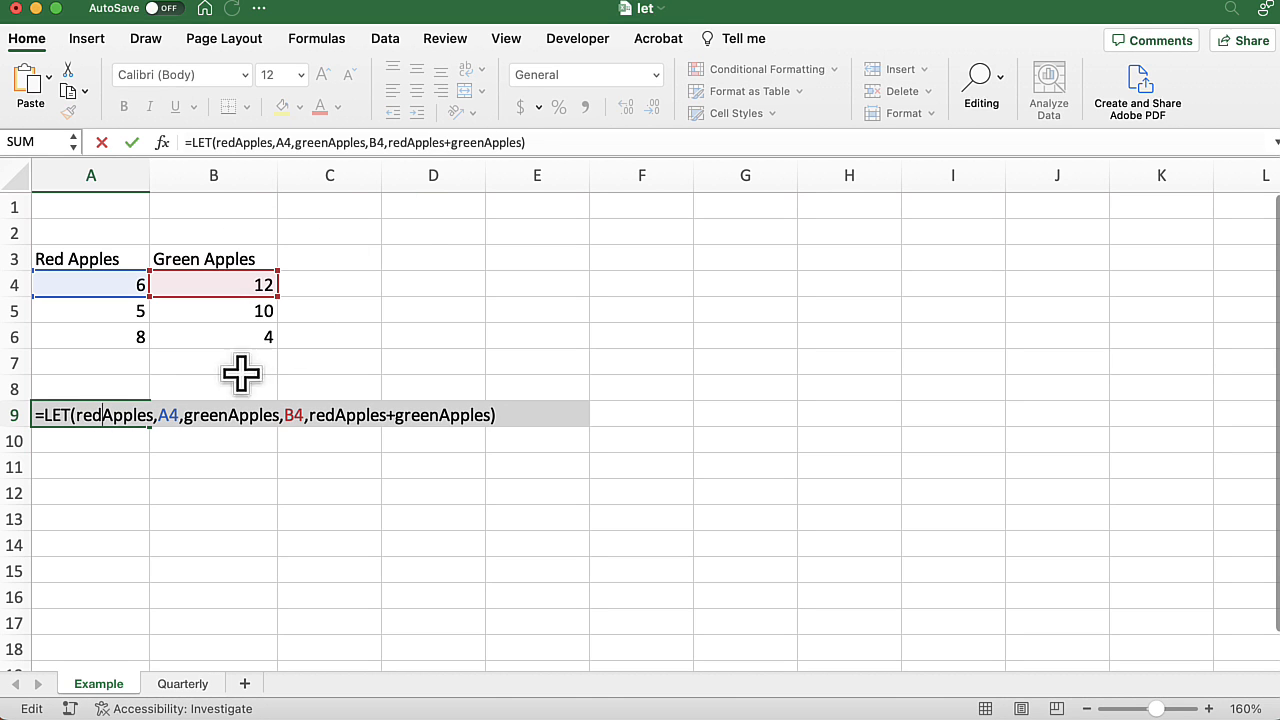
pyautogui.click(170, 413)
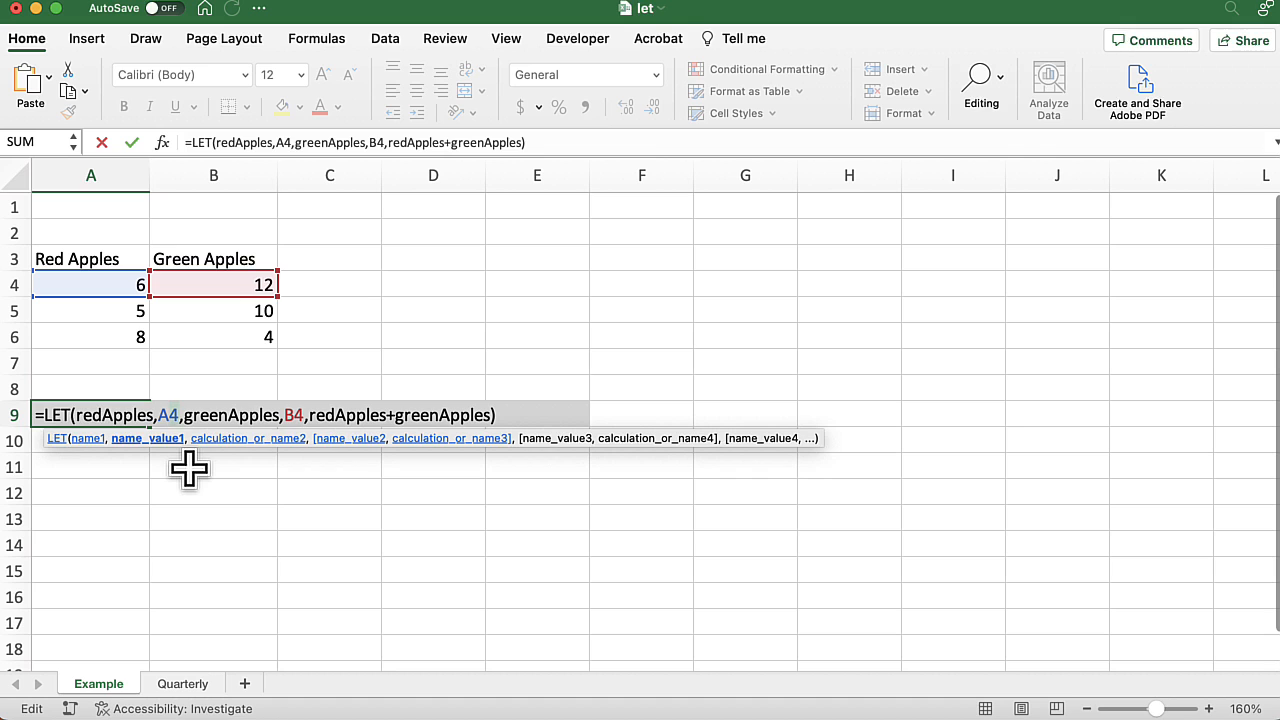
pyautogui.press('BackSpace')
pyautogui.write('5')
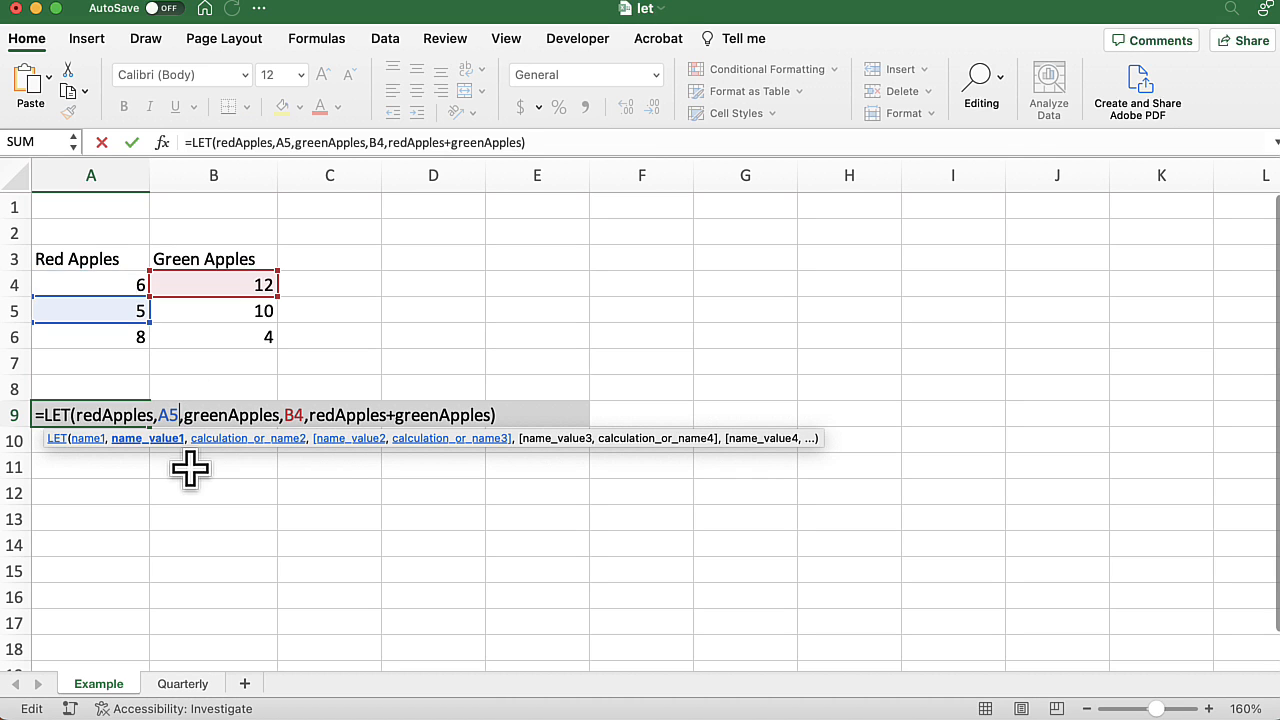
pyautogui.click(296, 414)
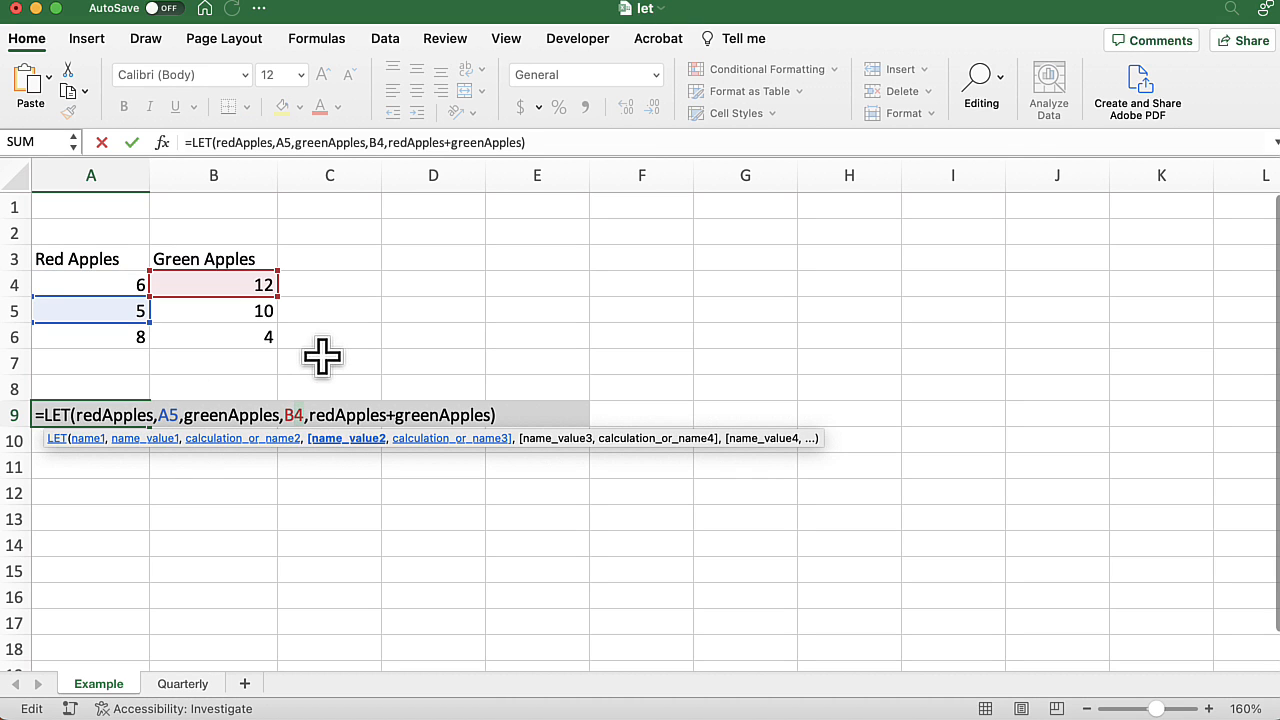
pyautogui.press('BackSpace')
pyautogui.write('5')
pyautogui.press('Return')
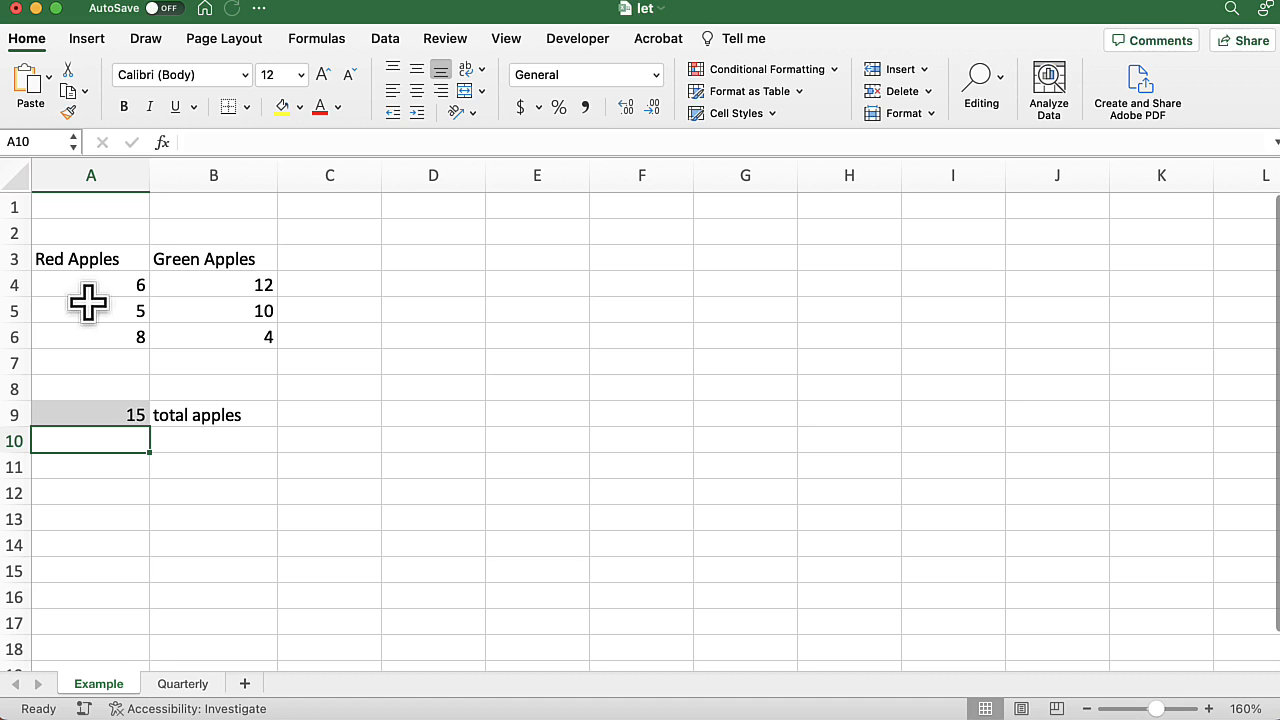
pyautogui.click(108, 416)
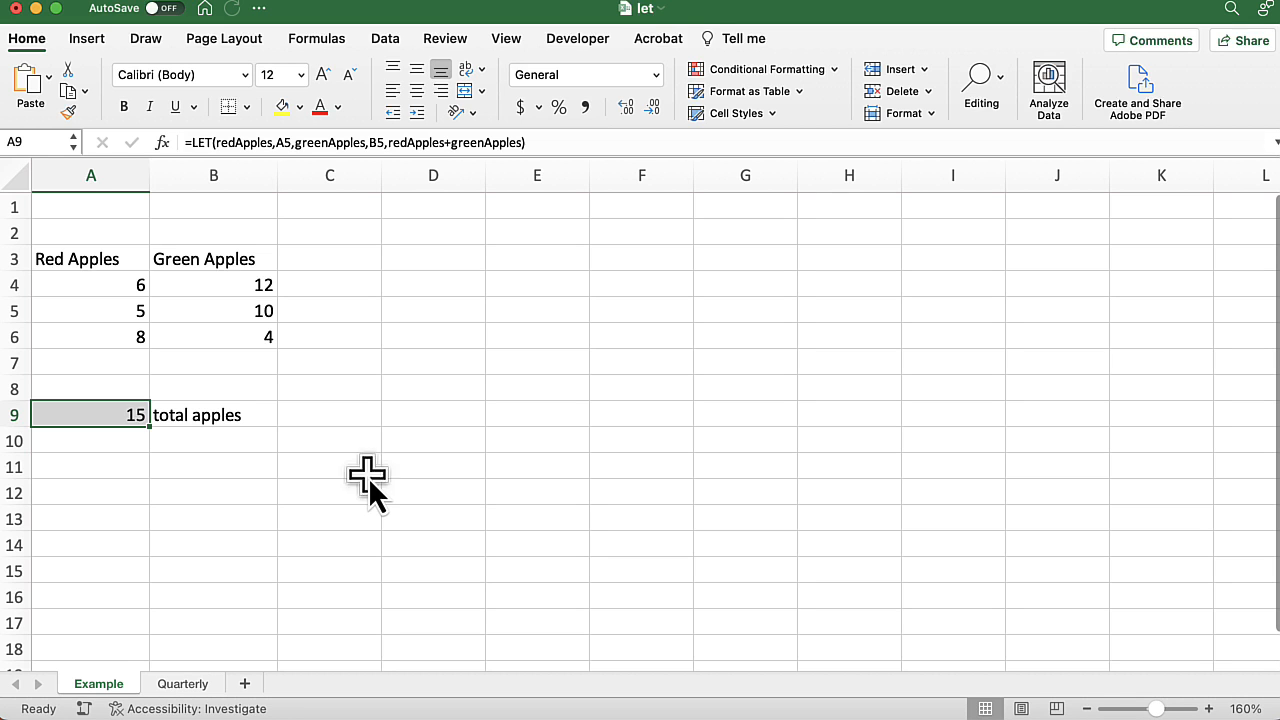
# - On the Quarterly sheet, start an IFS formula in C5 with the first logical test B5<80000
pyautogui.click(183, 684)
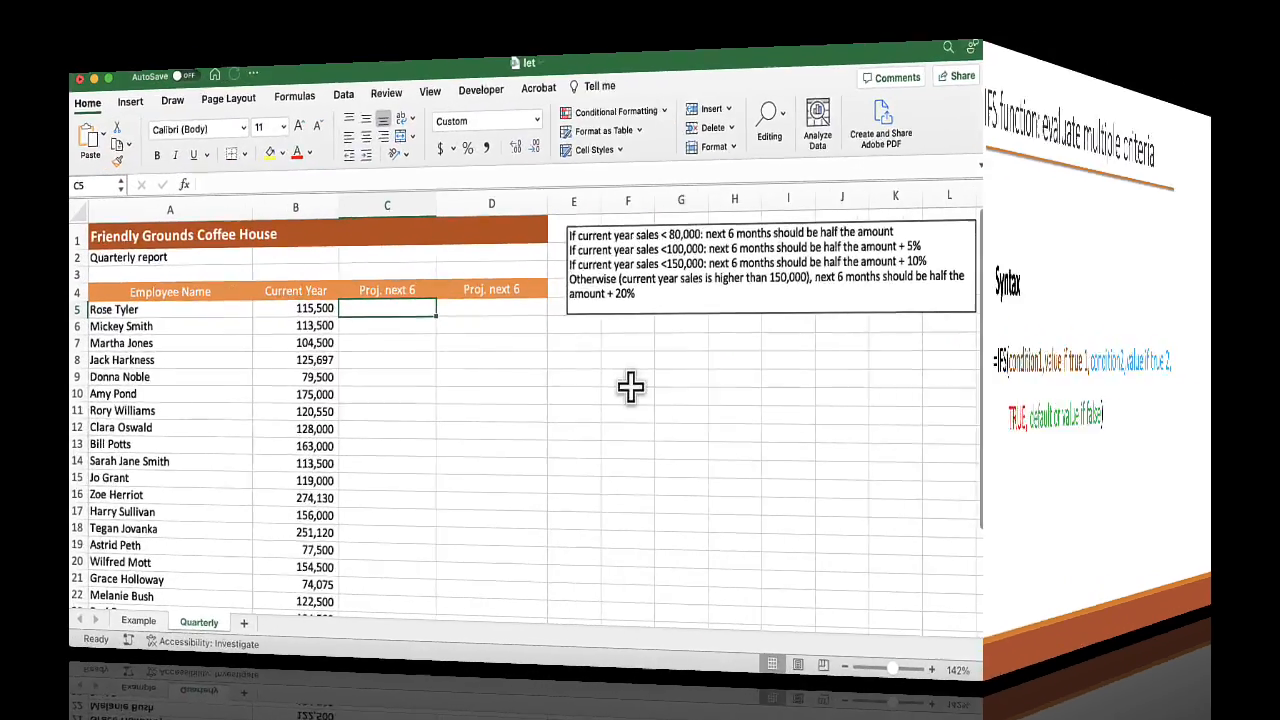
pyautogui.write('=ifs')
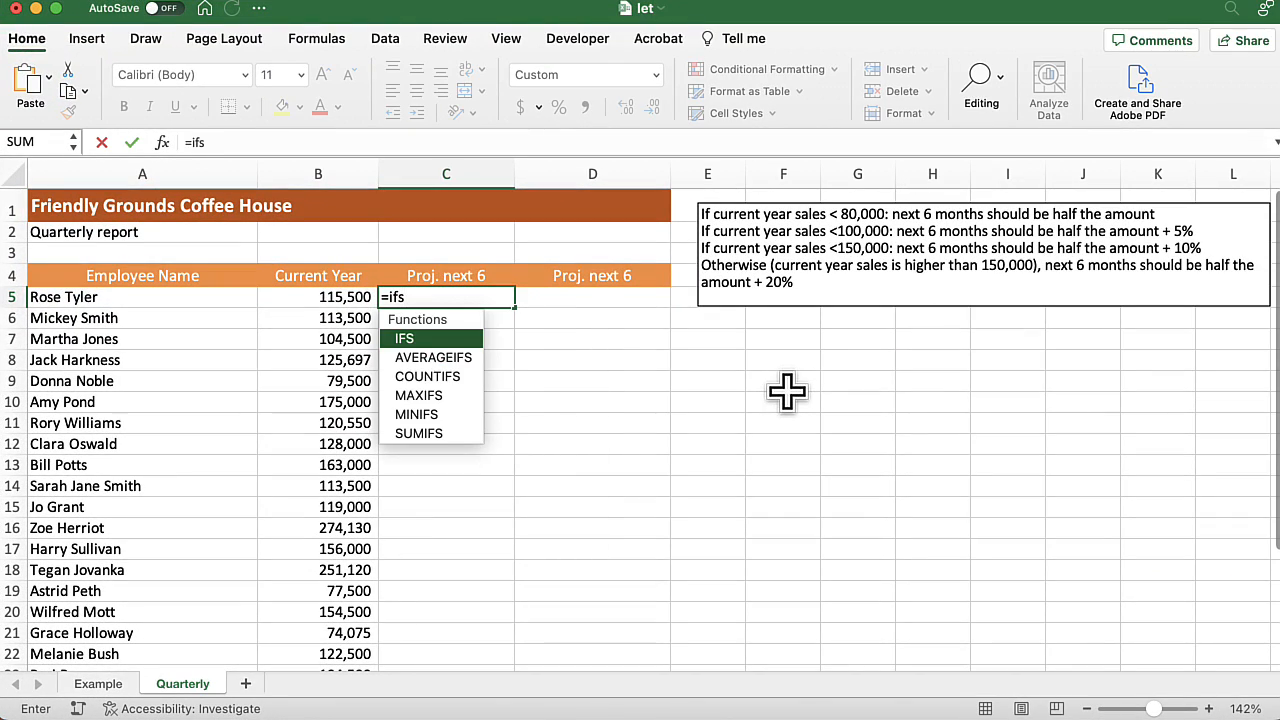
pyautogui.write('(')
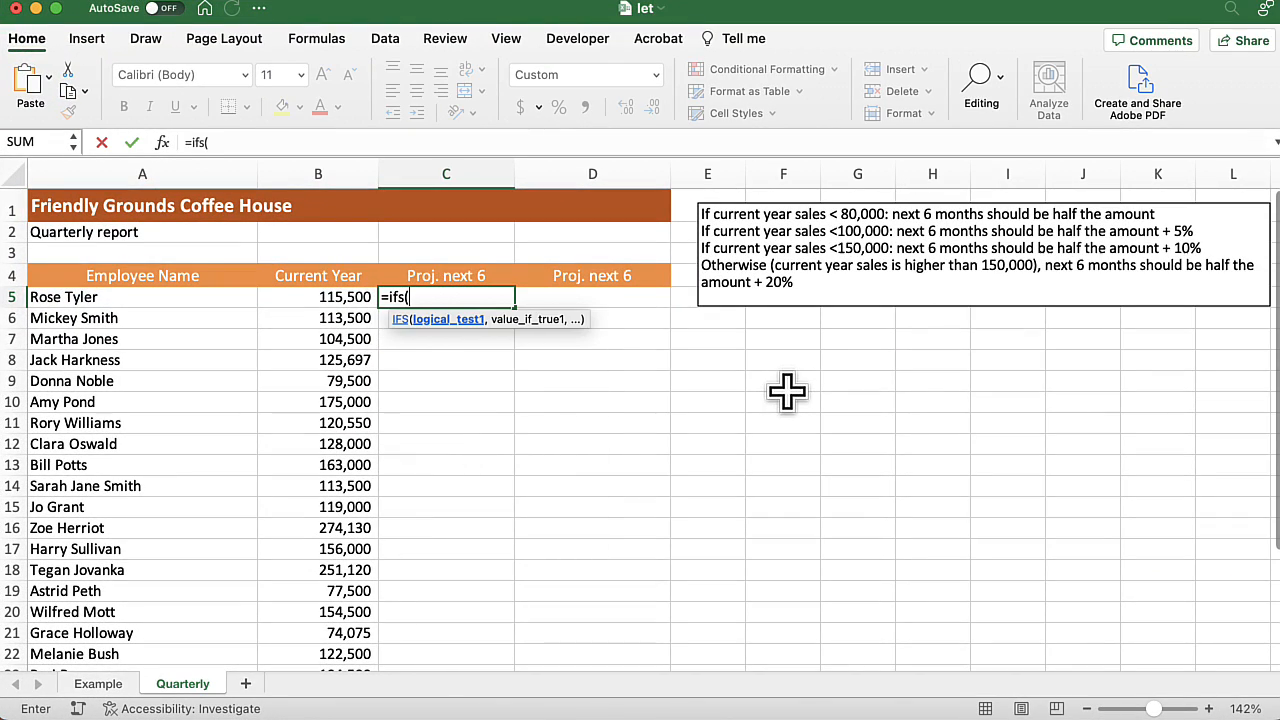
pyautogui.click(334, 296)
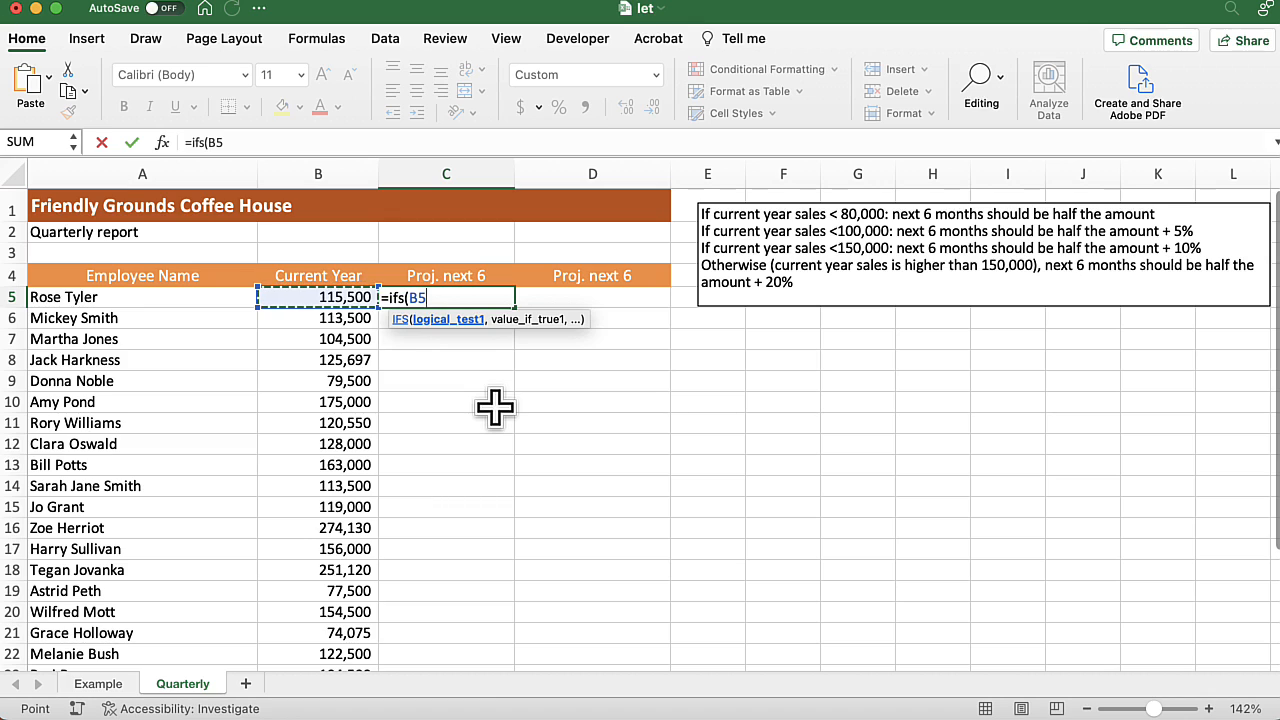
pyautogui.write('<8')
pyautogui.write('00')
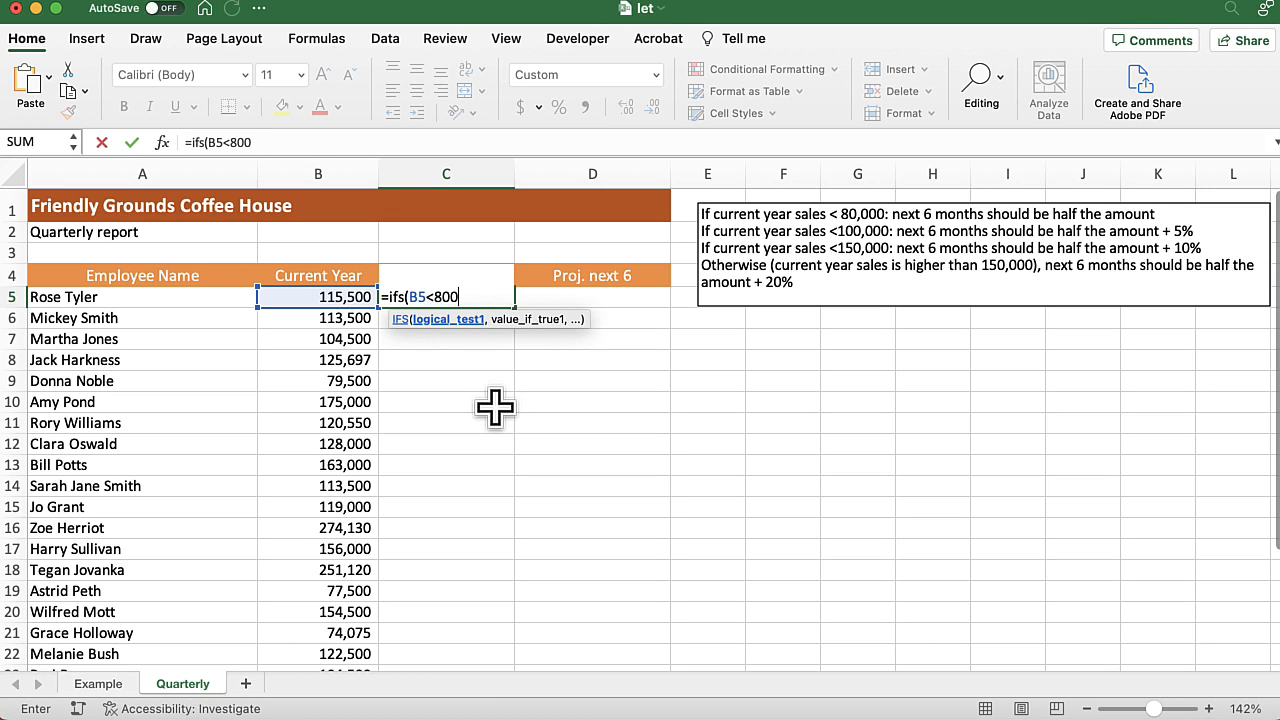
pyautogui.write('00,')
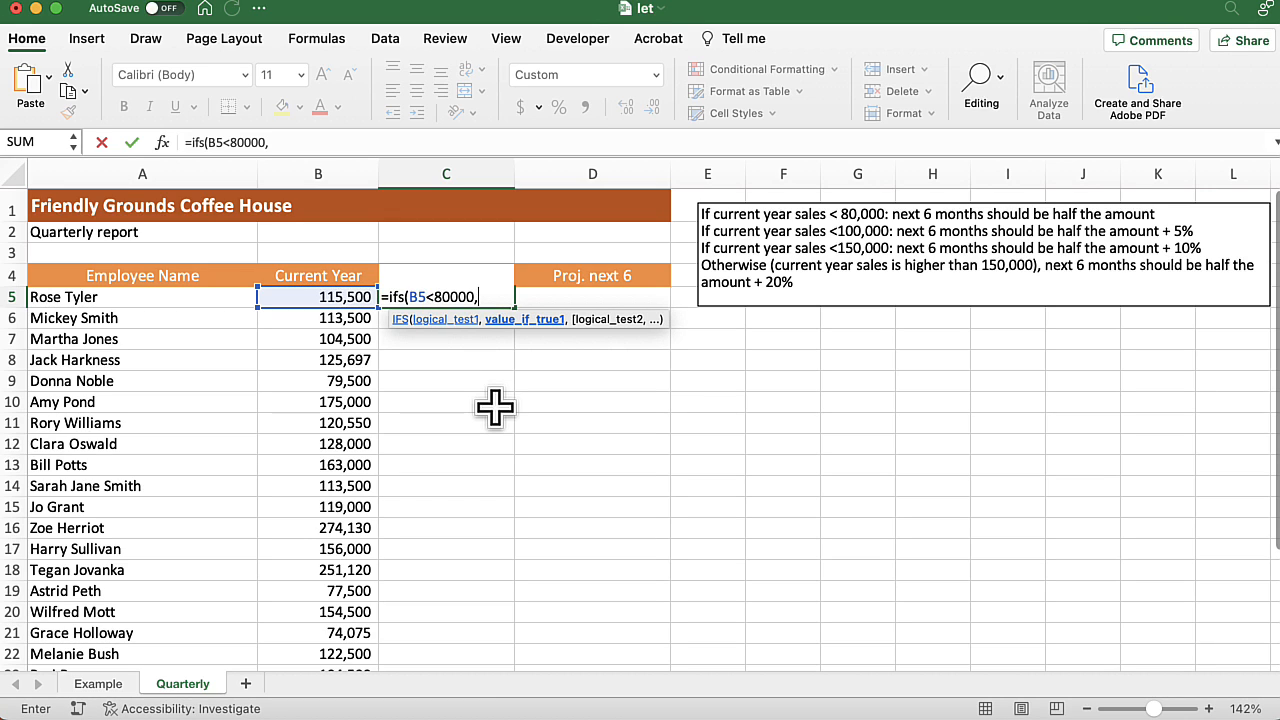
# - Give the first IFS test in C5 the true value (B5/2)
pyautogui.write('(')
pyautogui.click(320, 297)
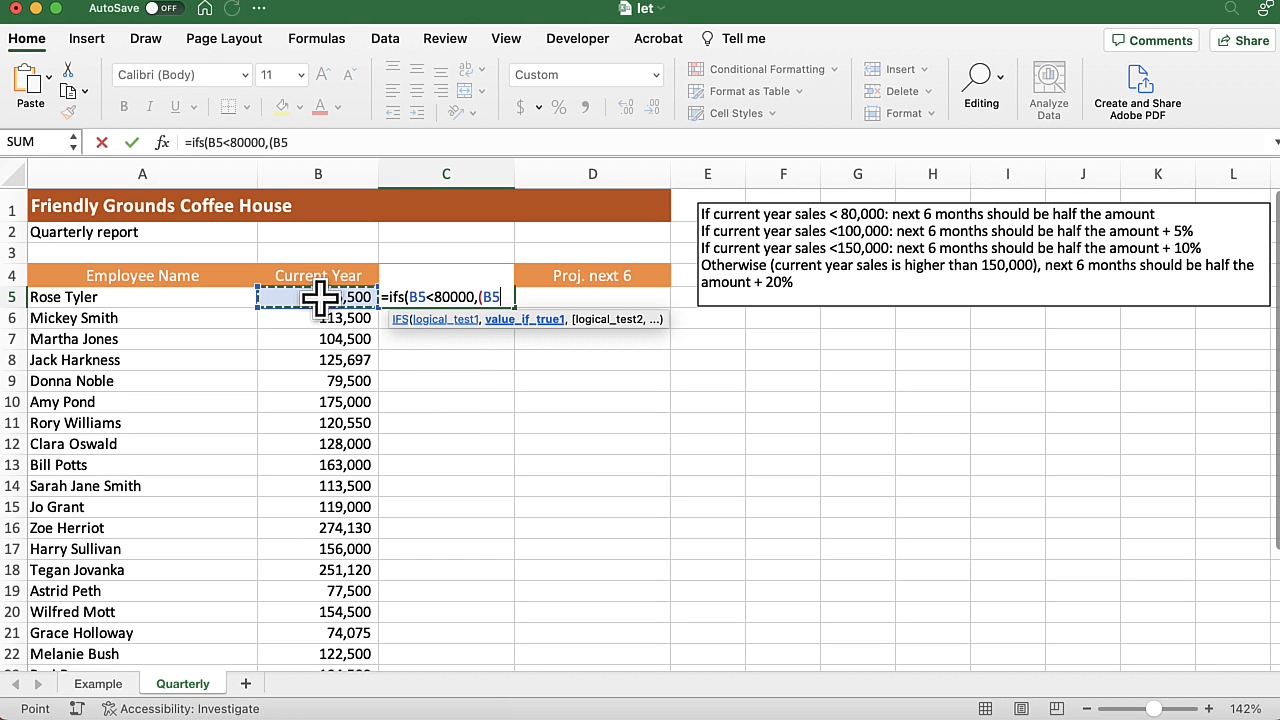
pyautogui.write('/2)')
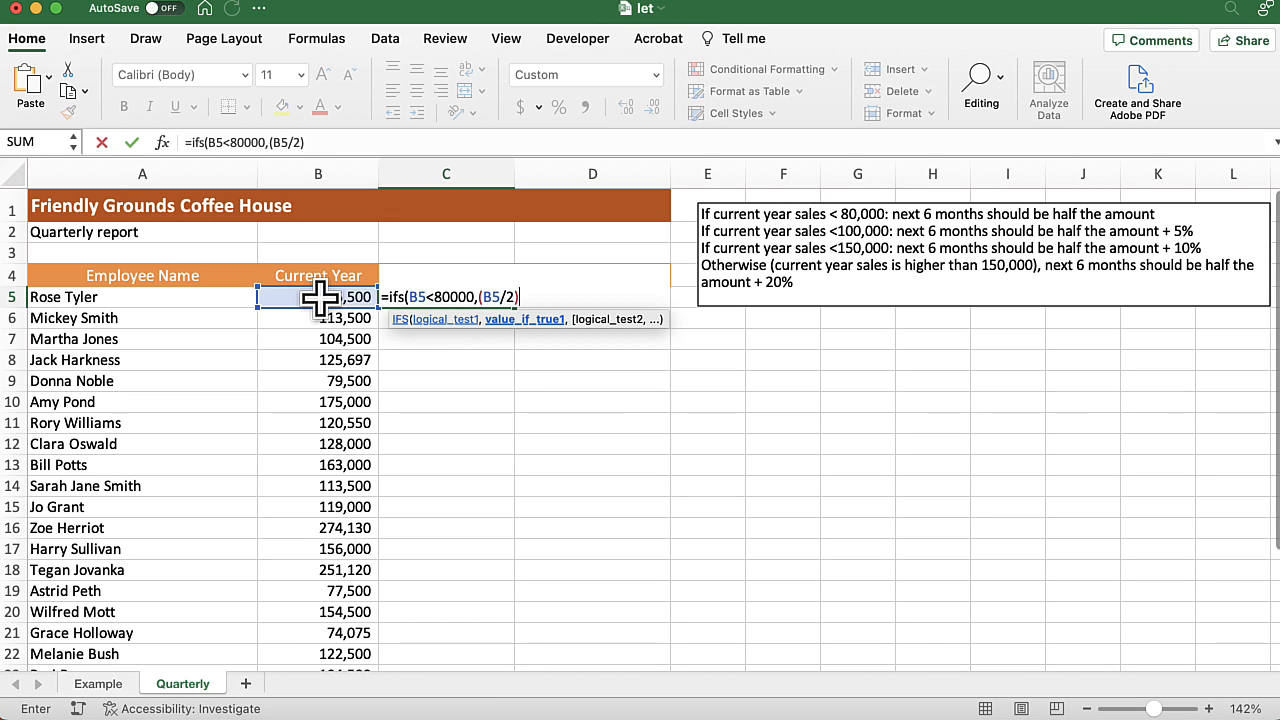
pyautogui.write(',')
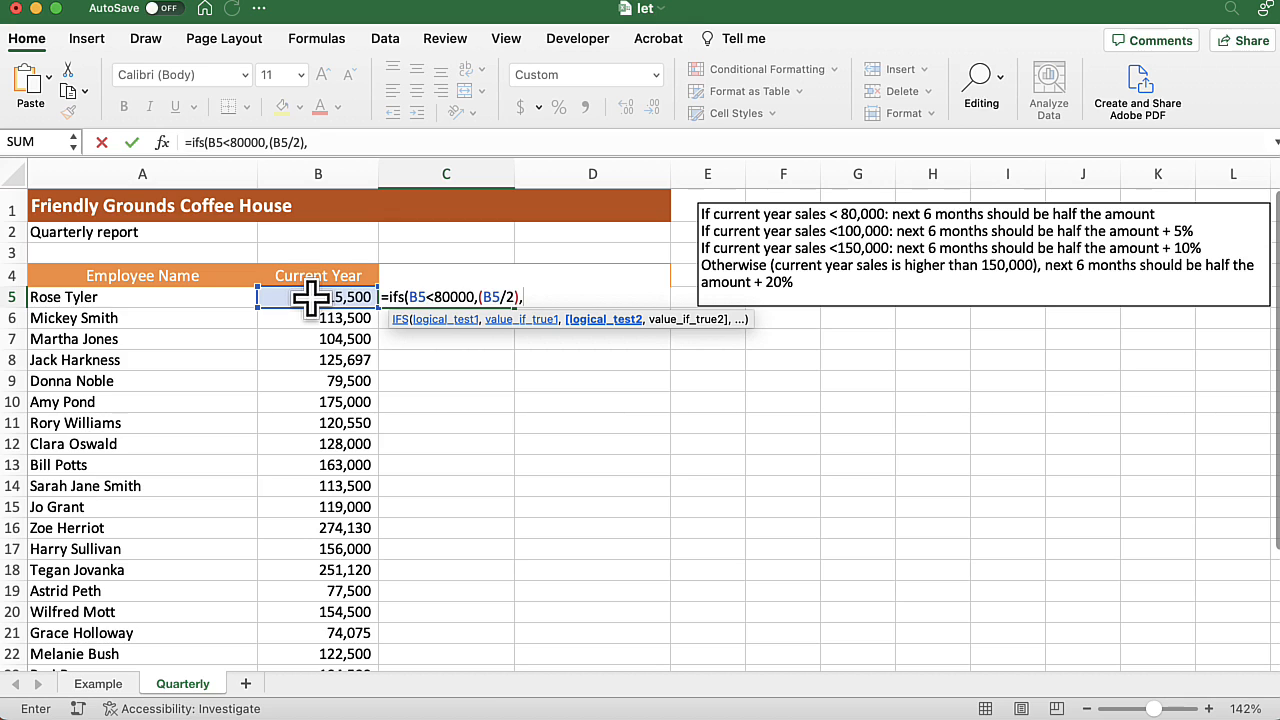
# - Add B5<100000 as the second logical test of the IFS formula in C5
pyautogui.click(312, 297)
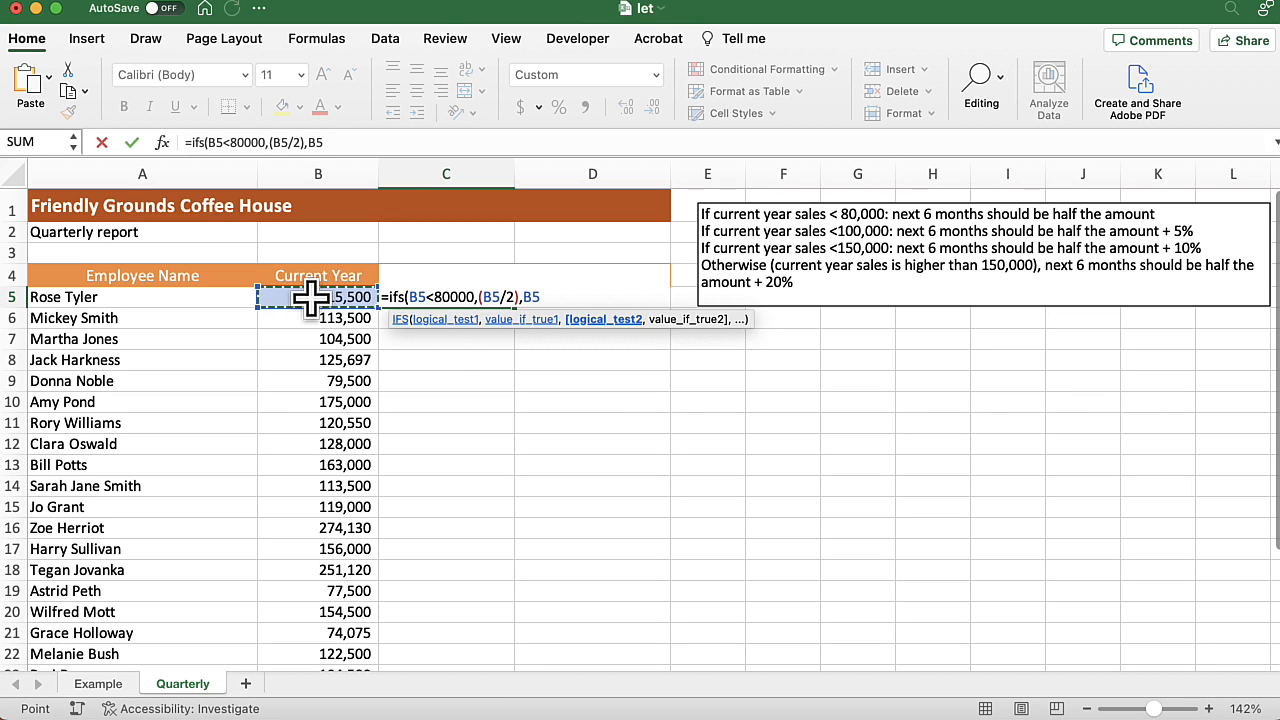
pyautogui.write('<')
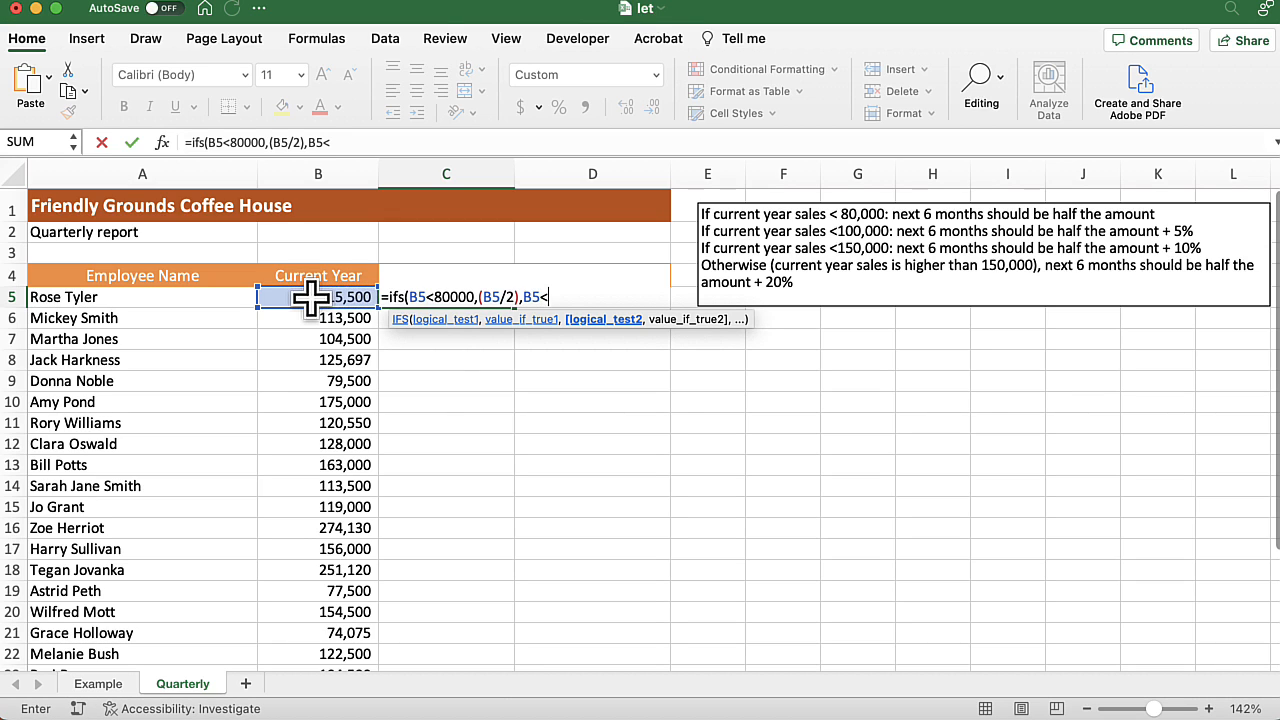
pyautogui.write('100000,')
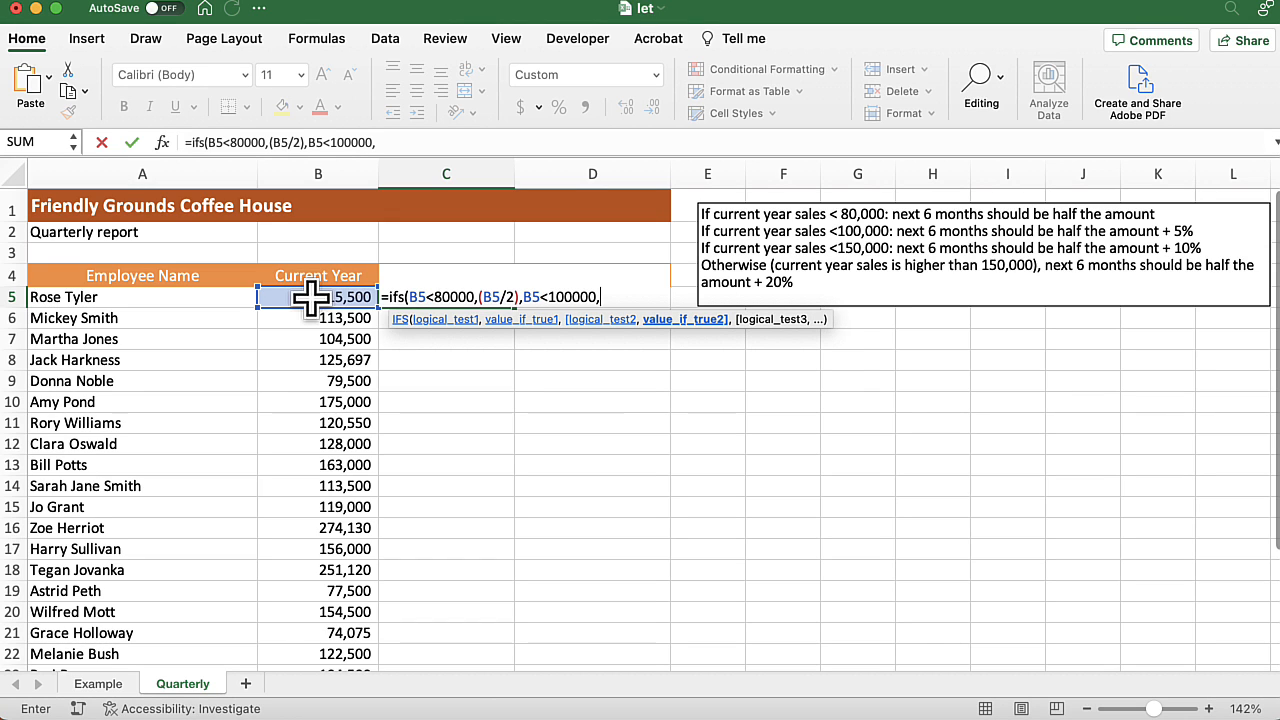
# - Give the second IFS test in C5 the true value (B5/2)*1.05
pyautogui.write('(')
pyautogui.click(311, 297)
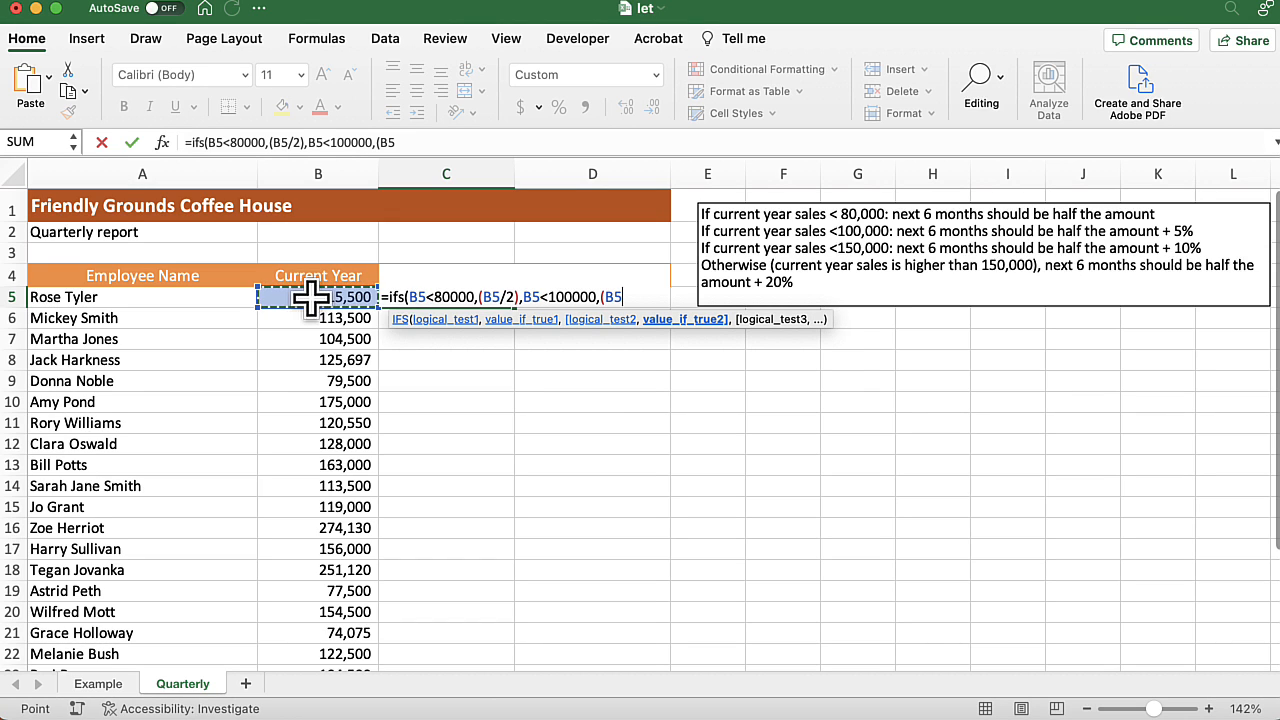
pyautogui.write('/2')
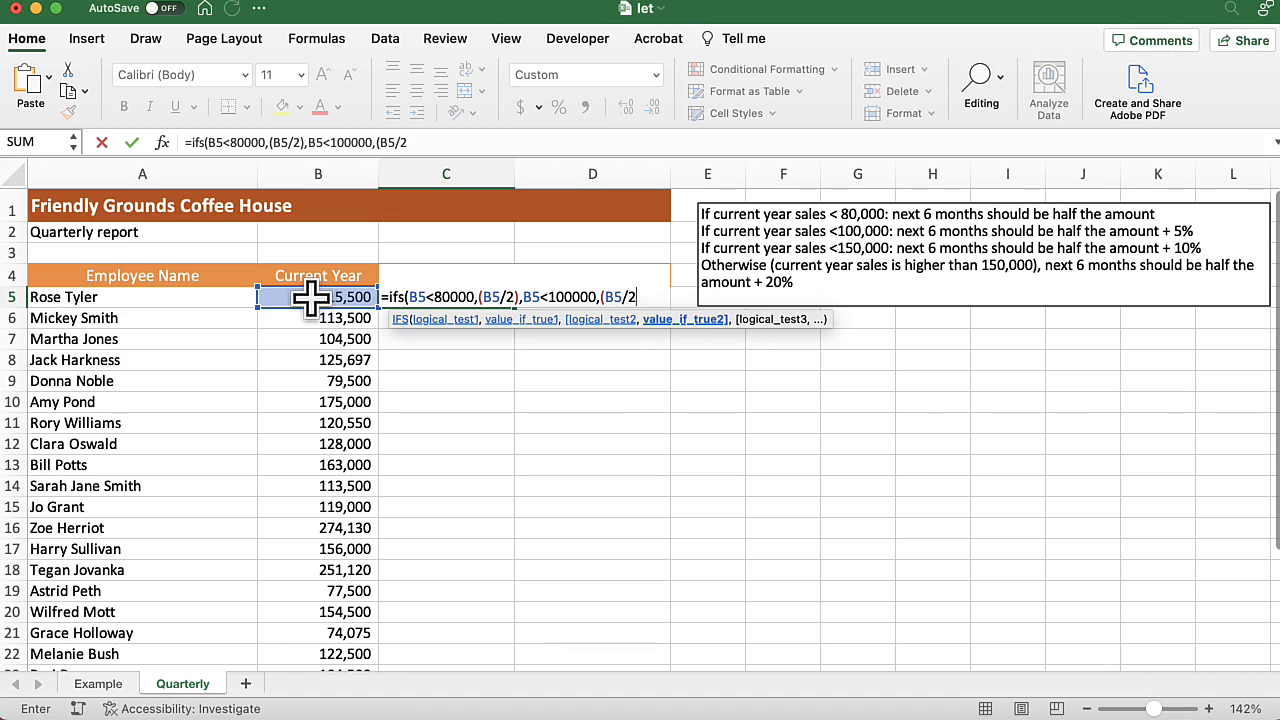
pyautogui.write(')*1.05')
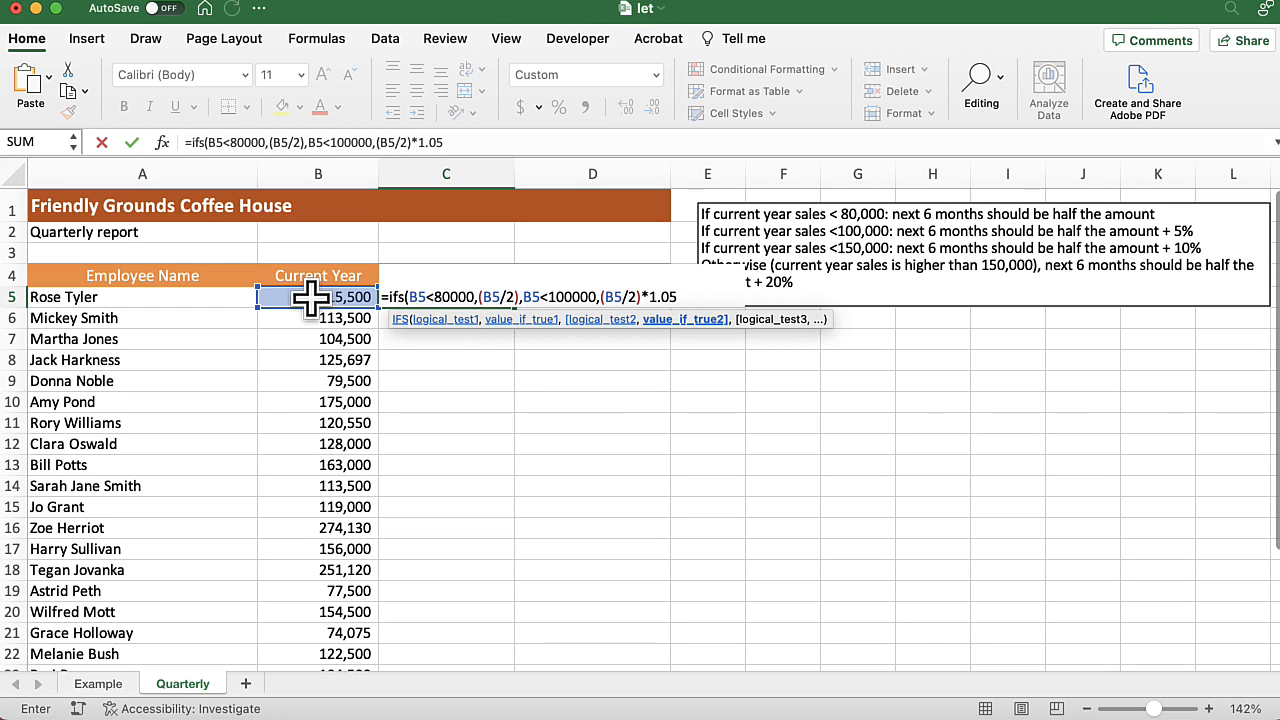
pyautogui.write(',')
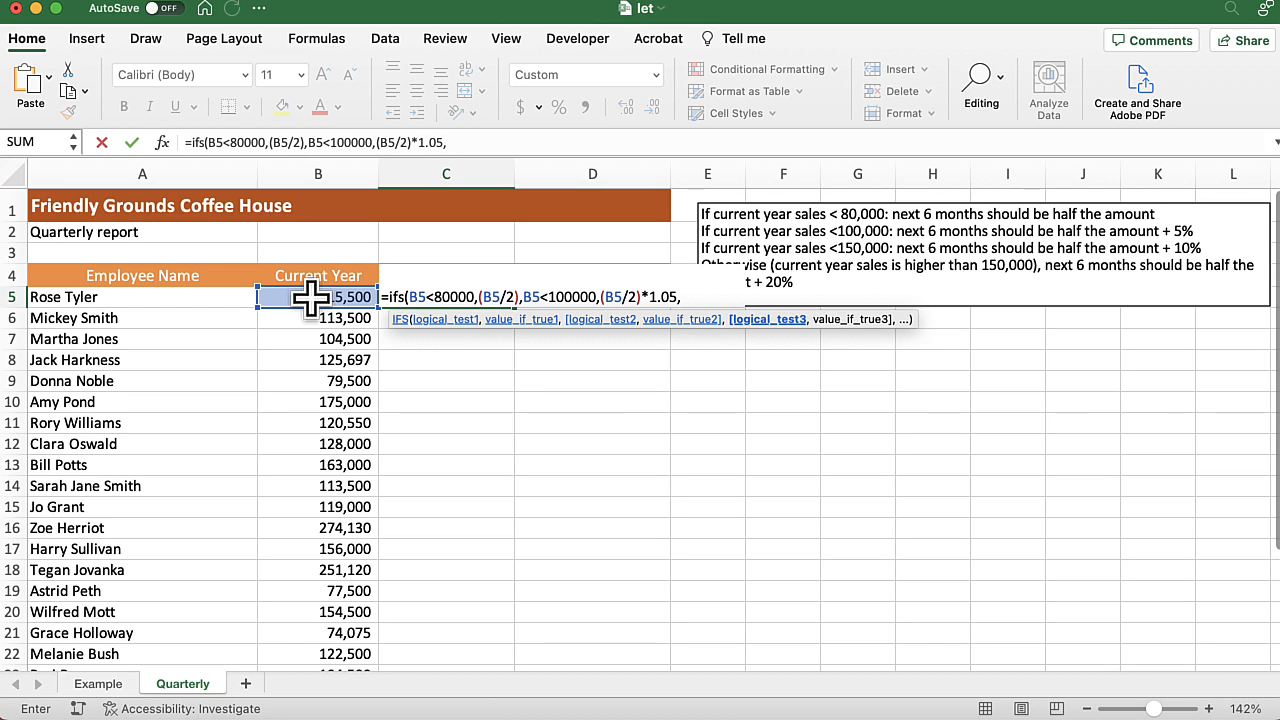
# - Add B5<150000 as the third logical test of the IFS formula in C5
pyautogui.click(312, 297)
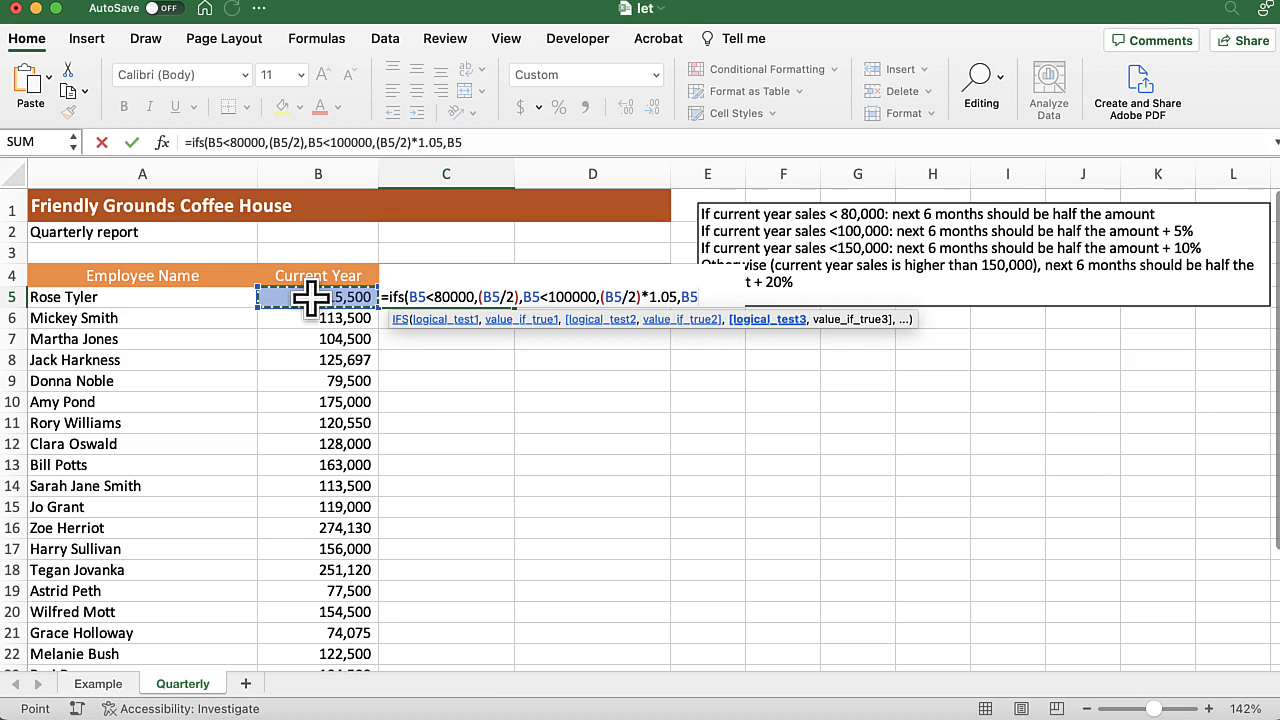
pyautogui.write('<')
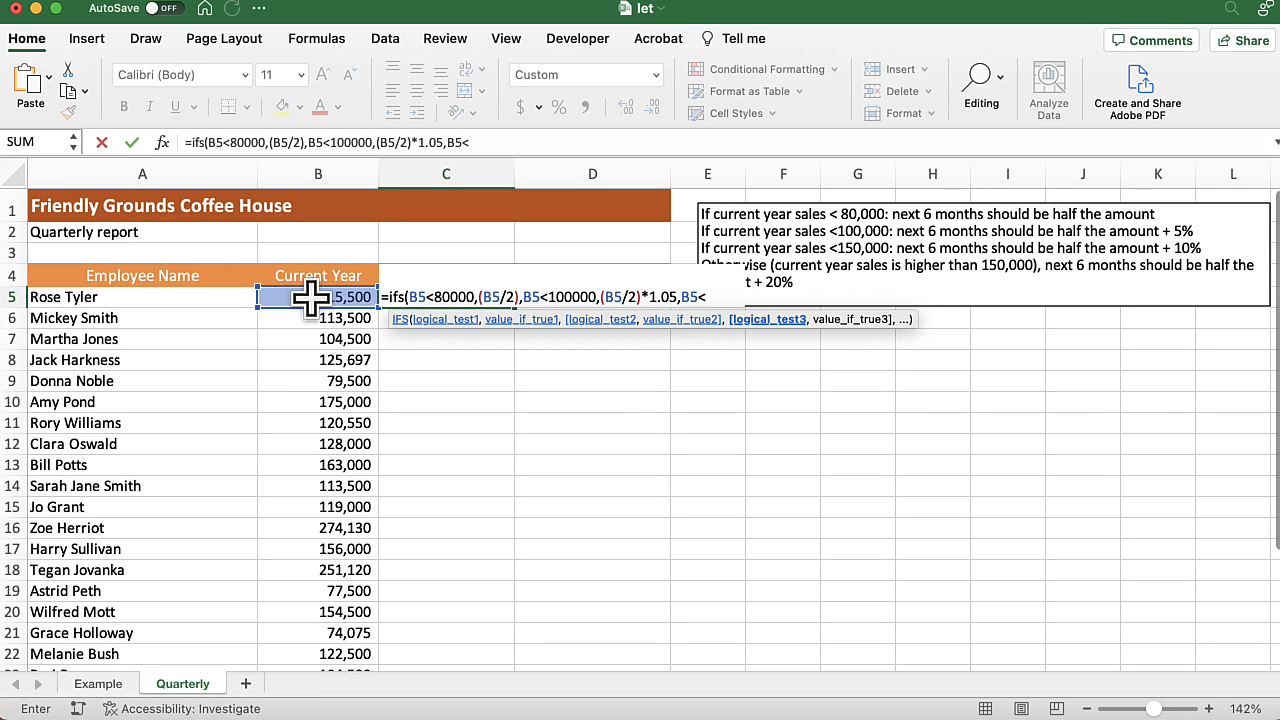
pyautogui.write('150')
pyautogui.write('000,')
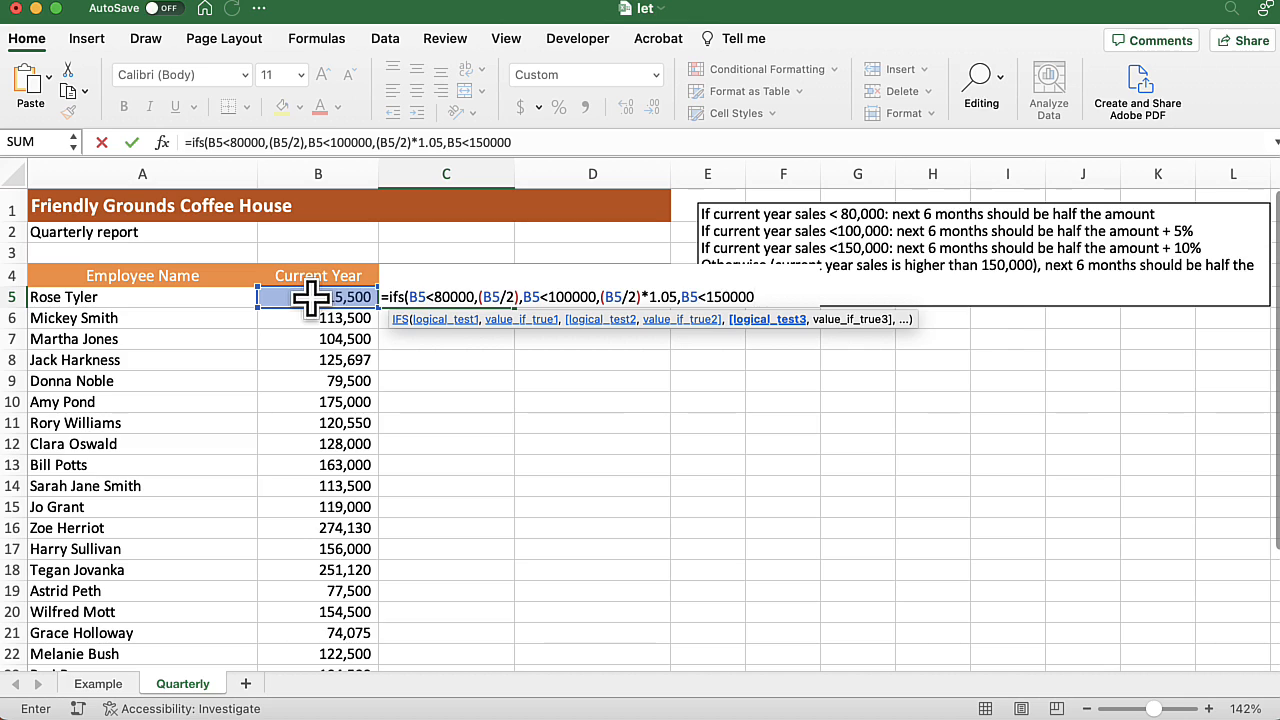
# - Give the third IFS test in C5 the true value (B5/2)*1.1
pyautogui.write('(')
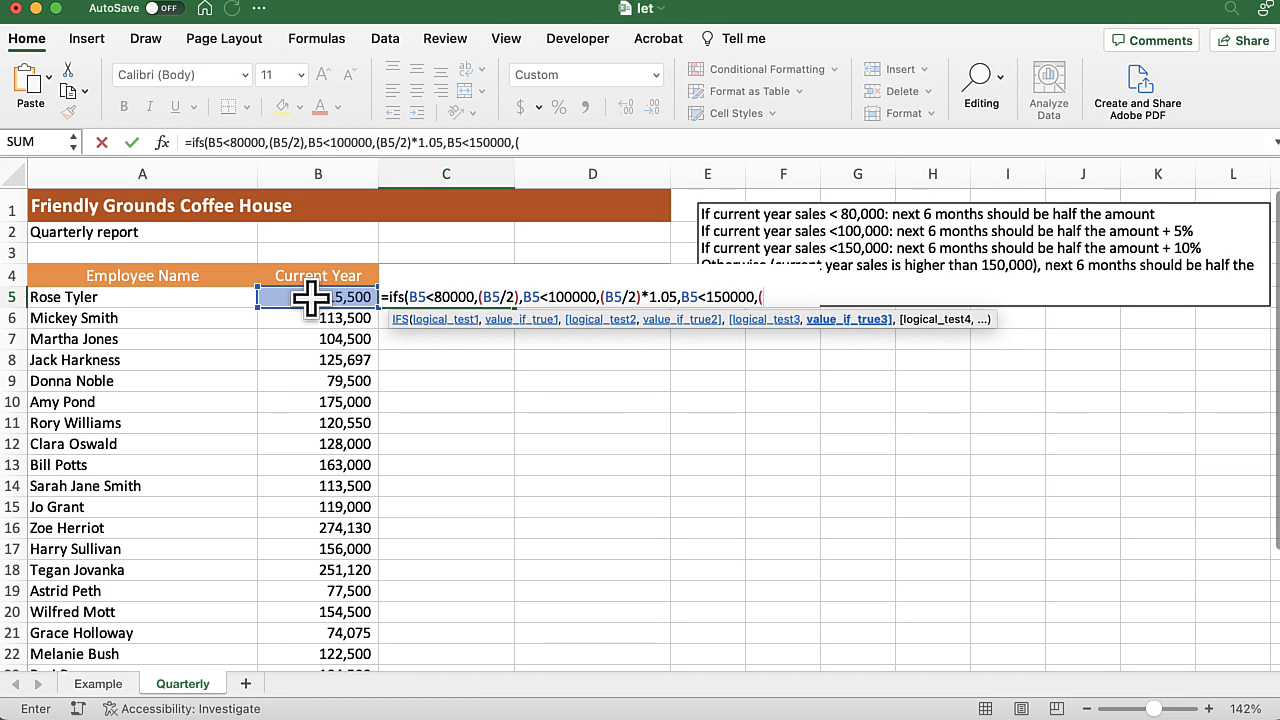
pyautogui.click(311, 297)
pyautogui.write('/')
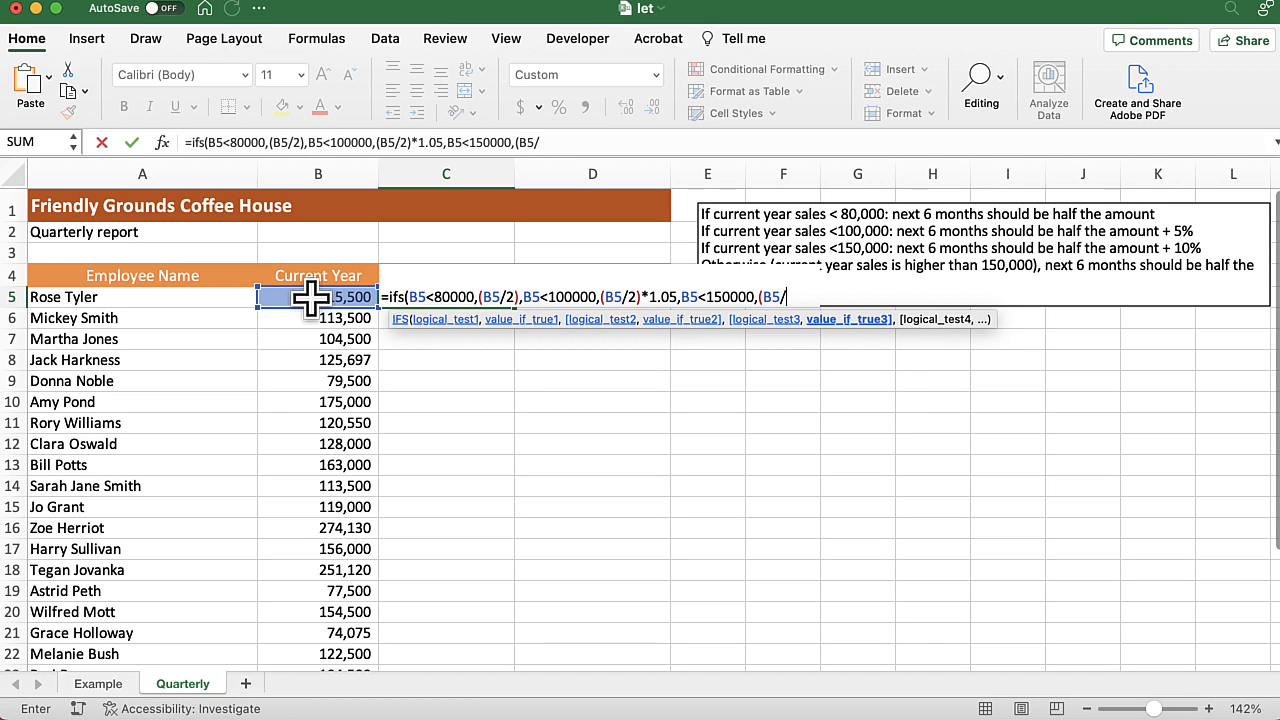
pyautogui.write('2)*1.1')
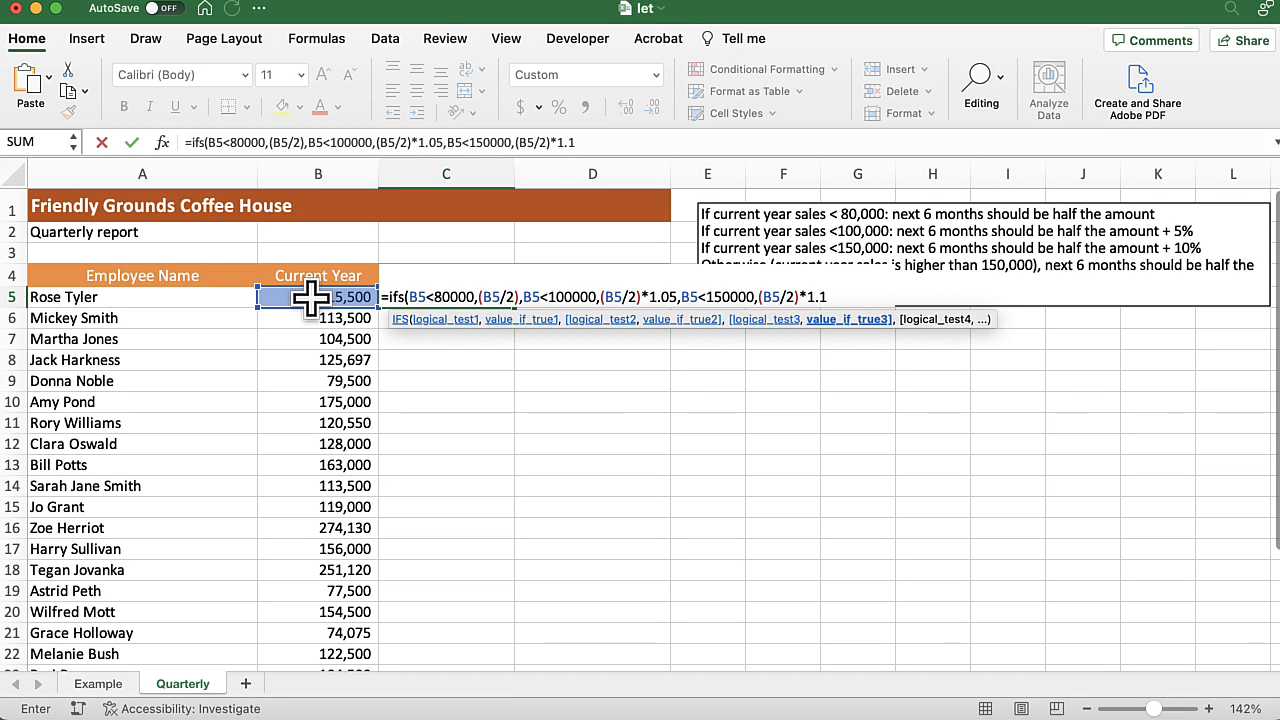
pyautogui.write(',')
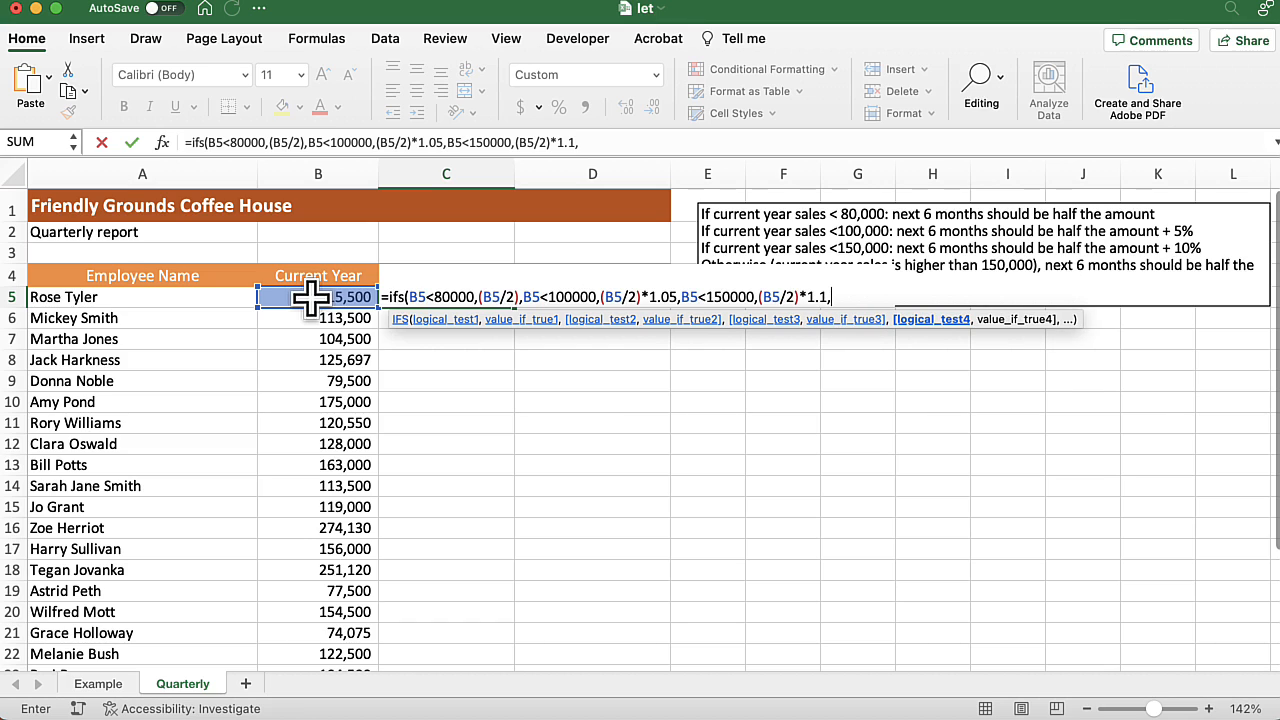
# - Complete the IFS formula in C5 with TRUE as the fallback test and (B5/2)*1.2 as its value
pyautogui.write('true')
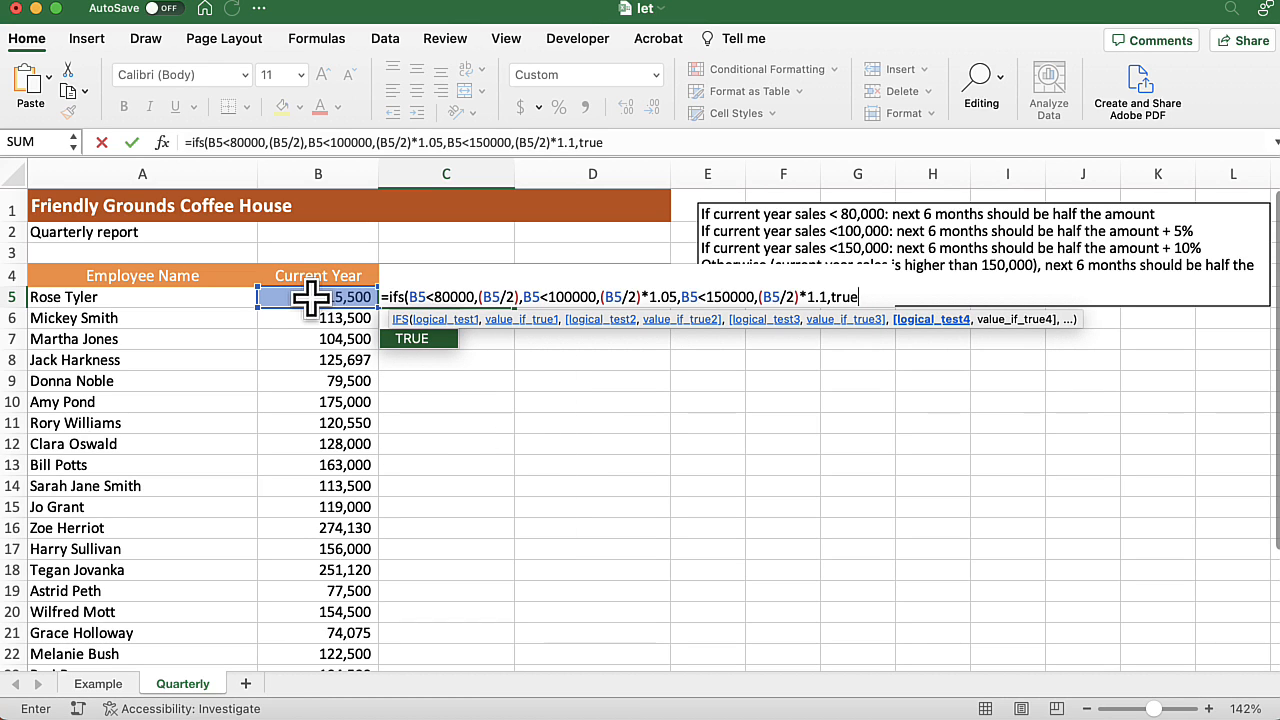
pyautogui.write(',')
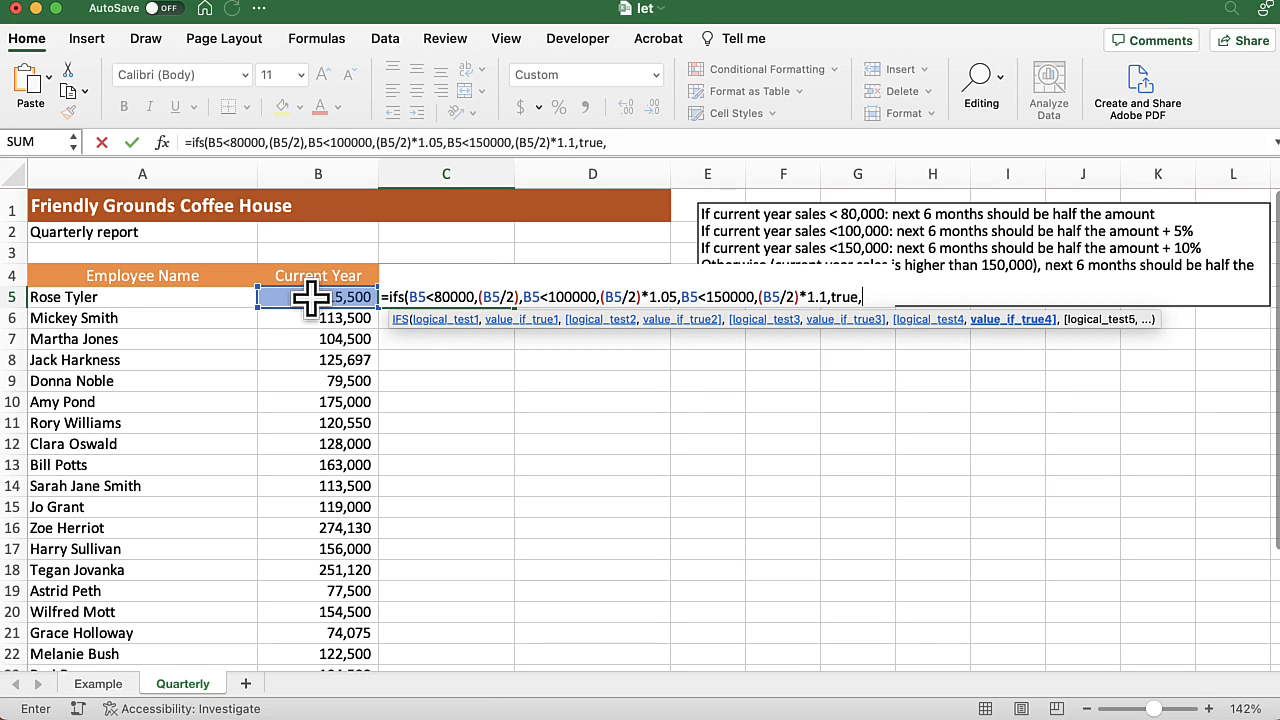
pyautogui.write('(')
pyautogui.click(312, 296)
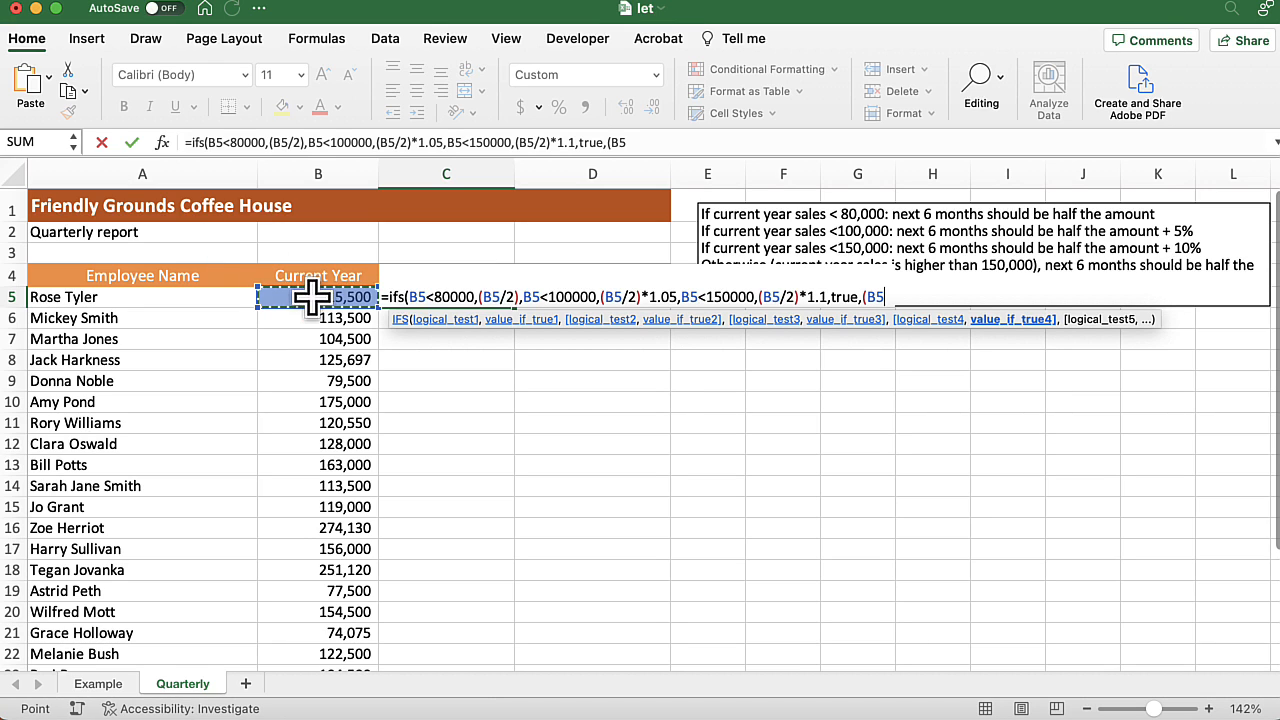
pyautogui.write('/2)*')
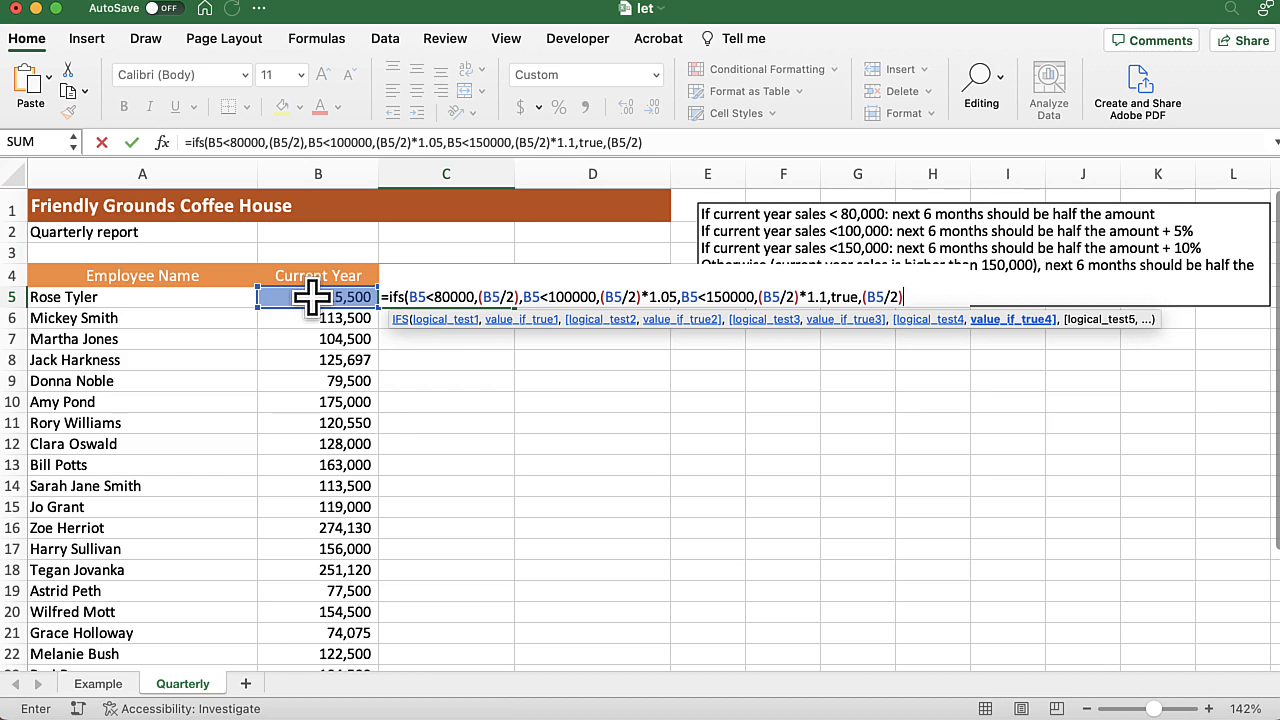
pyautogui.write('1.2)')
pyautogui.press('Return')
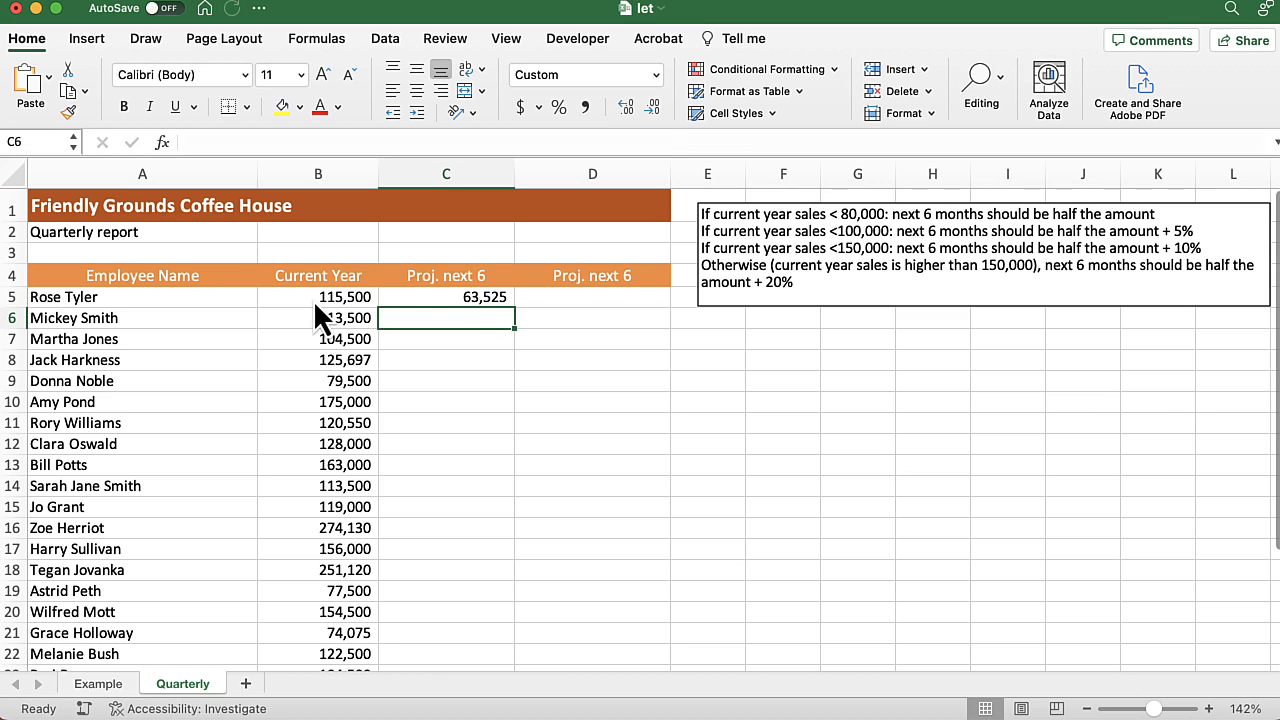
# - Fill the IFS formula from C5 down the projected sales column for all employees
pyautogui.click(433, 294)
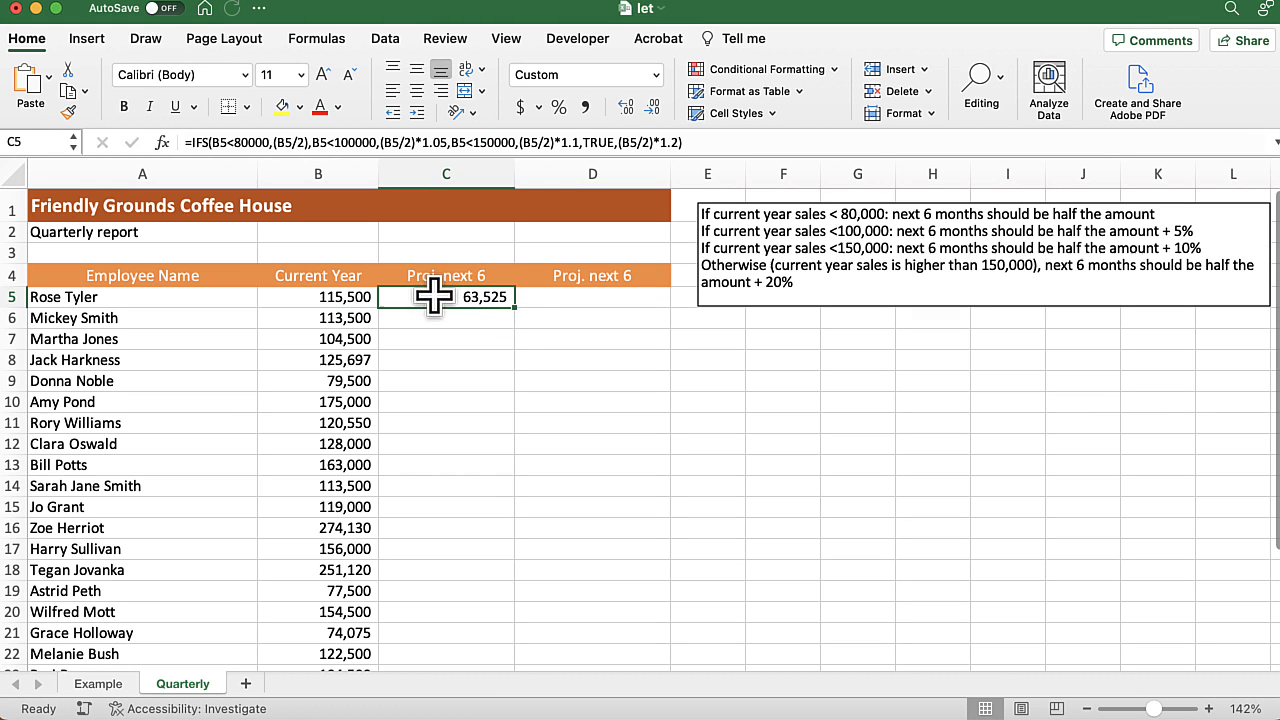
pyautogui.doubleClick(515, 309)
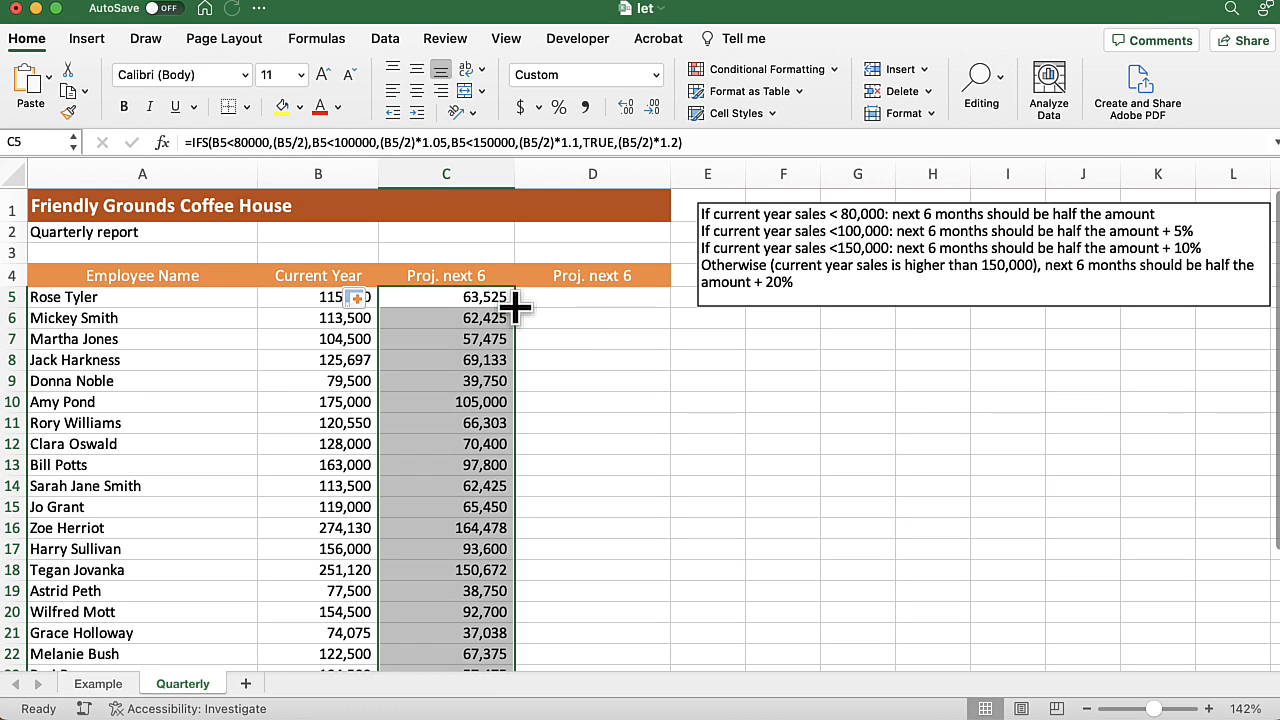
pyautogui.click(481, 299)
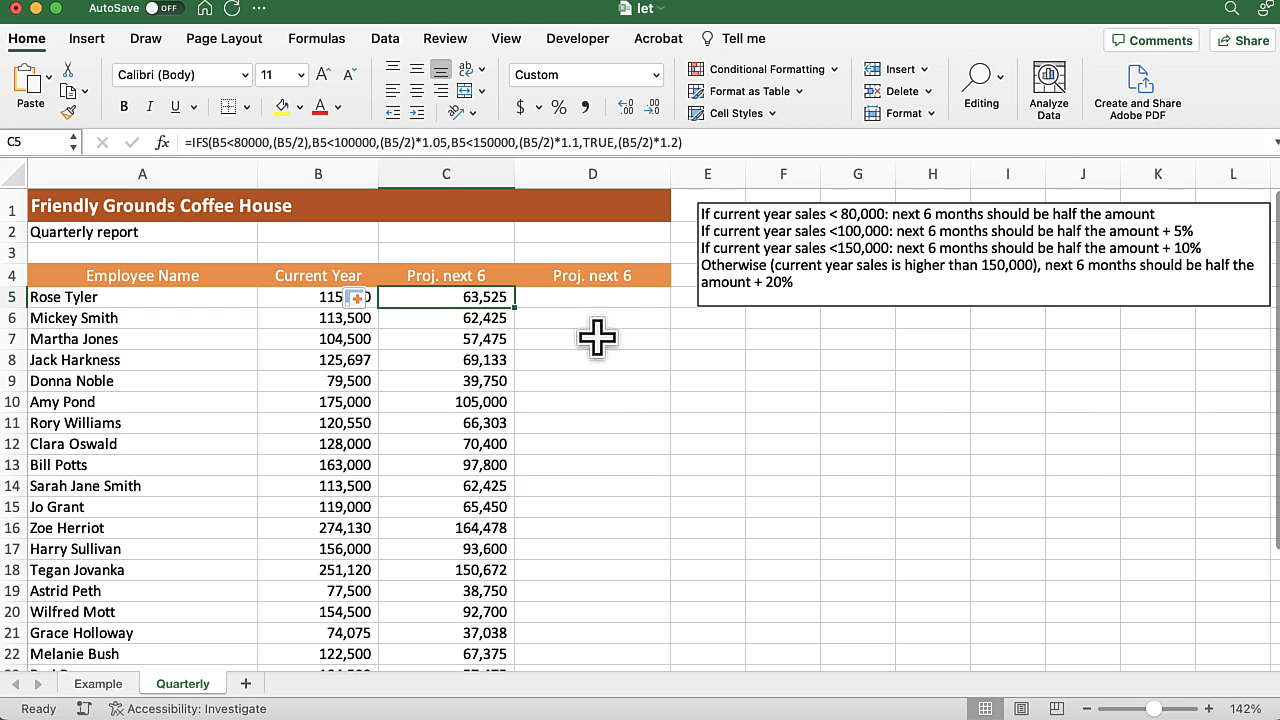
# - Examine each occurrence of the repeated B5/2 calculation in the IFS formula in C5
pyautogui.doubleClick(458, 300)
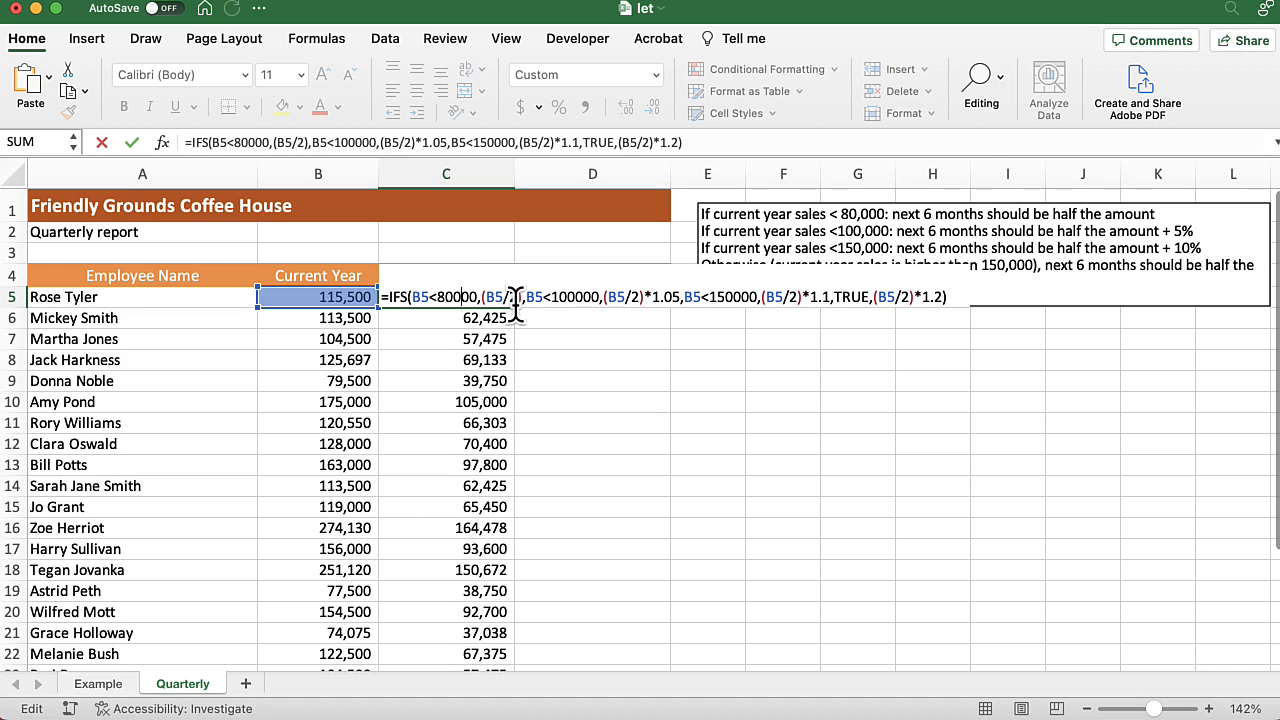
pyautogui.click(494, 297)
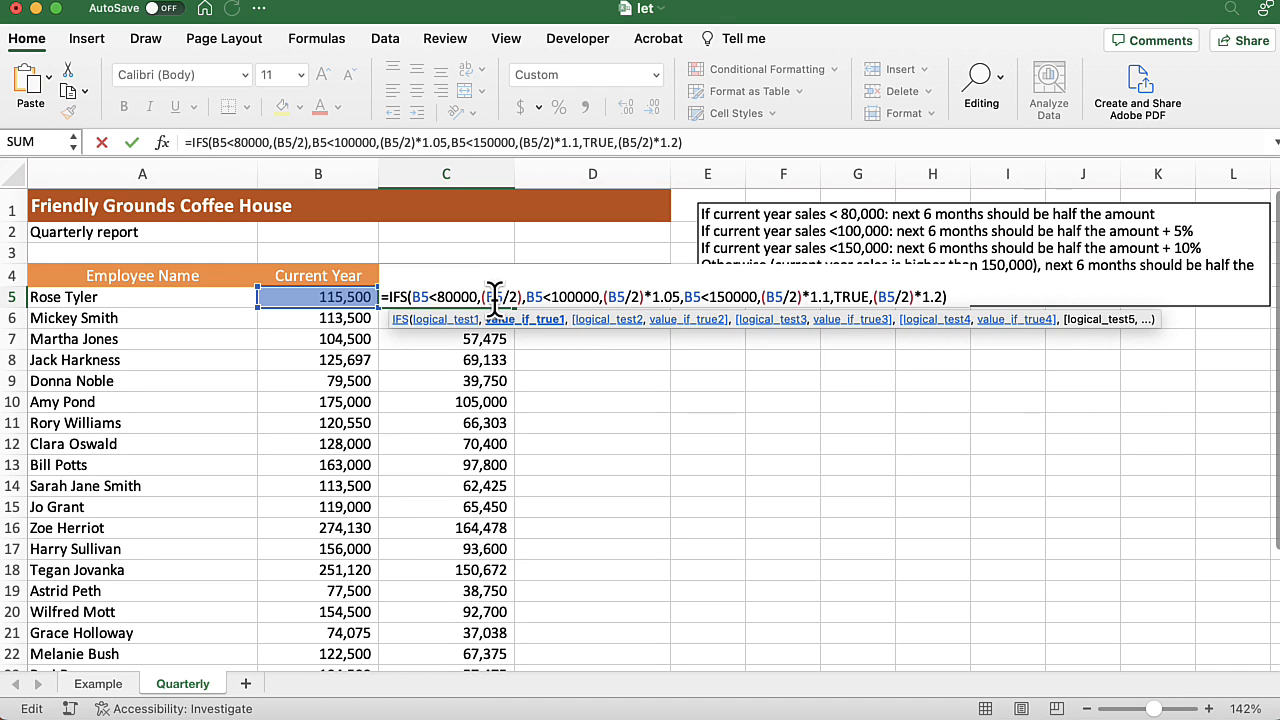
pyautogui.click(618, 296)
pyautogui.click(775, 296)
pyautogui.click(891, 296)
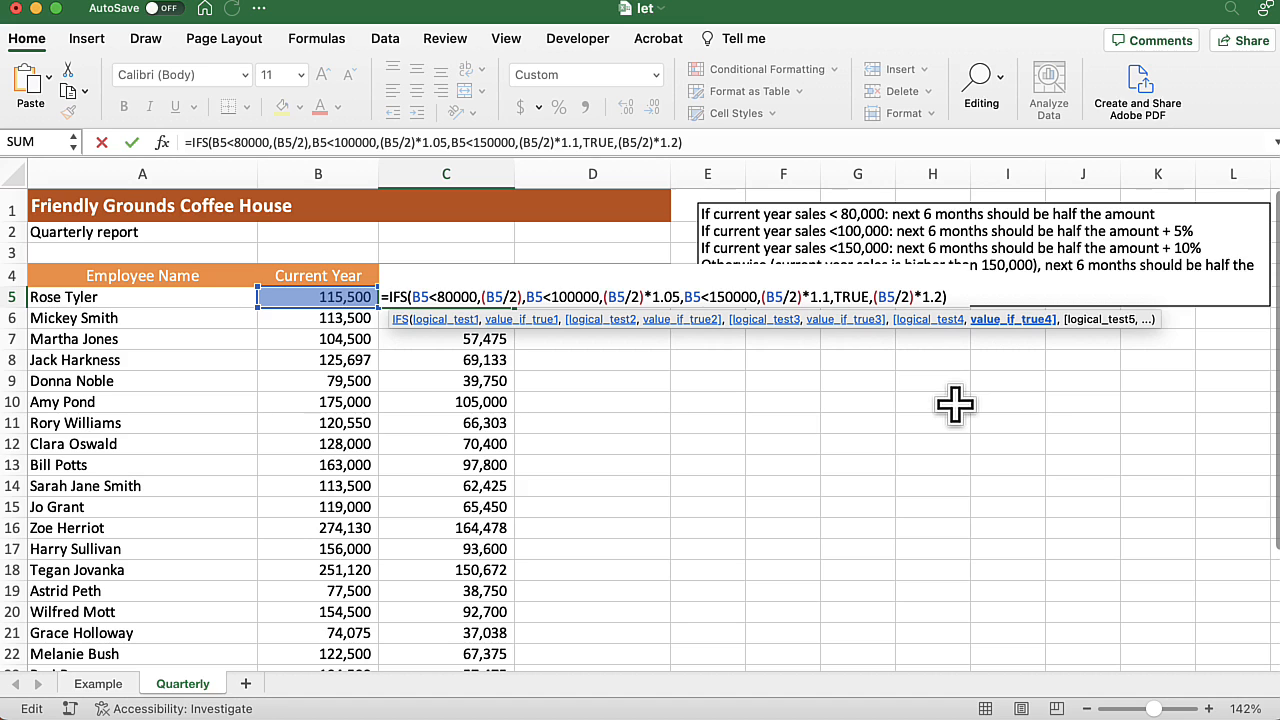
pyautogui.hotkey('ctrl', 'Return')
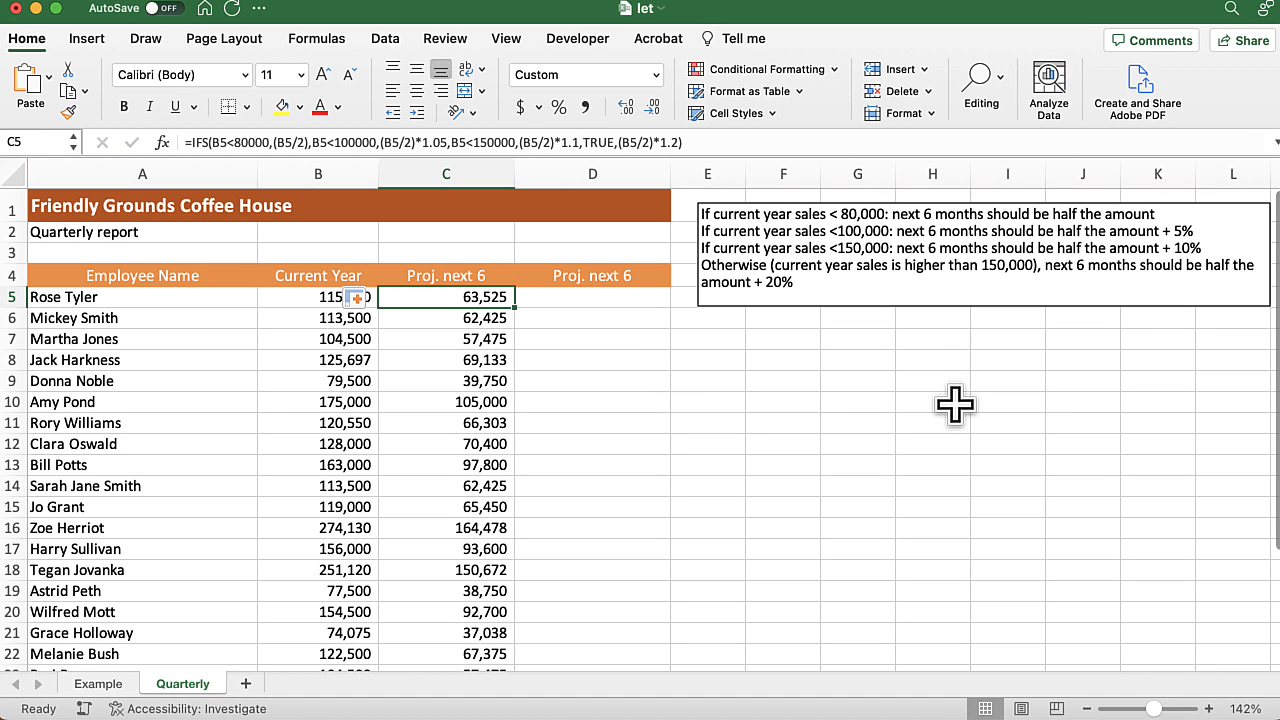
# - Copy the full text of the IFS formula in C5 and paste it into D5
pyautogui.moveTo(735, 143); pyautogui.dragTo(153, 136)
pyautogui.press('super+c')
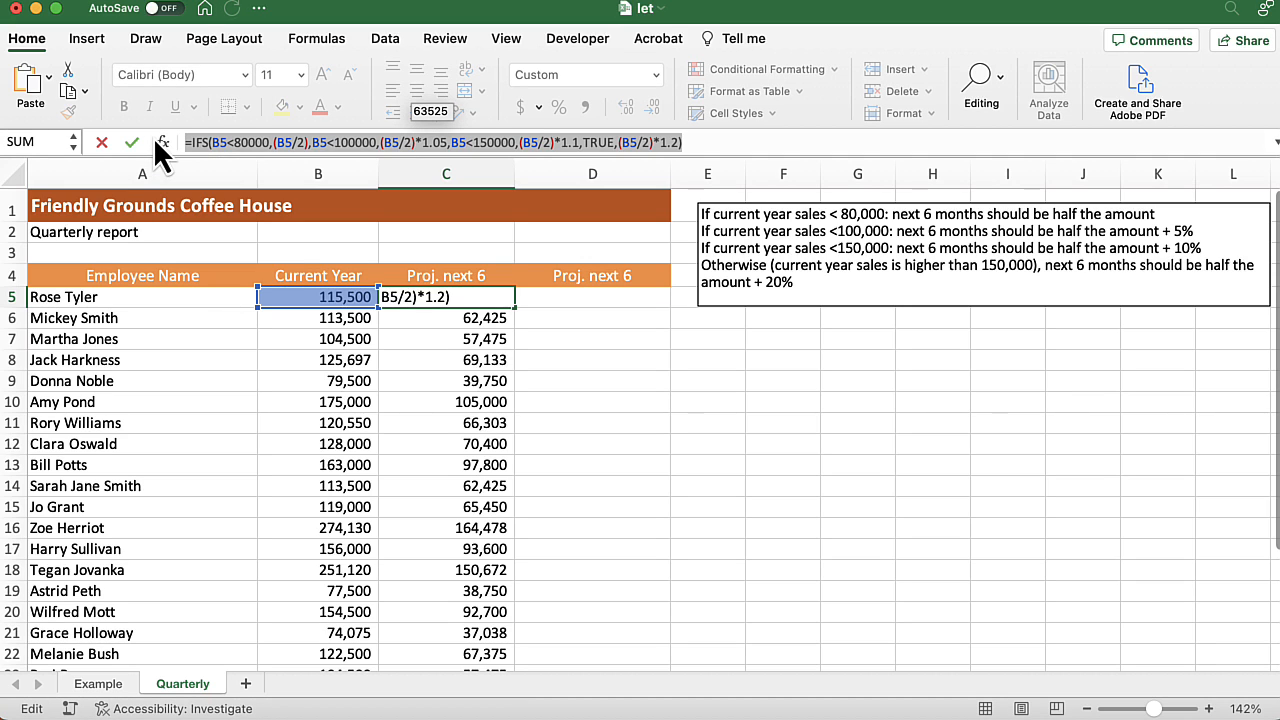
pyautogui.press('Escape')
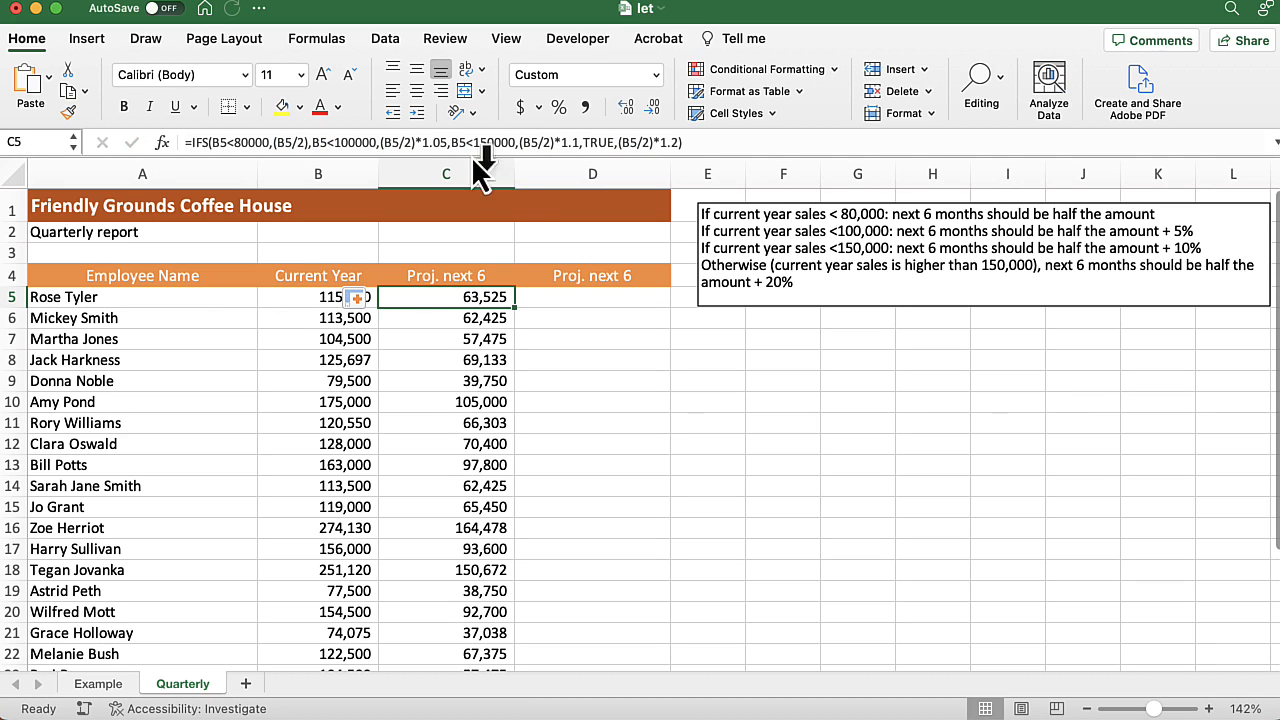
pyautogui.click(621, 298)
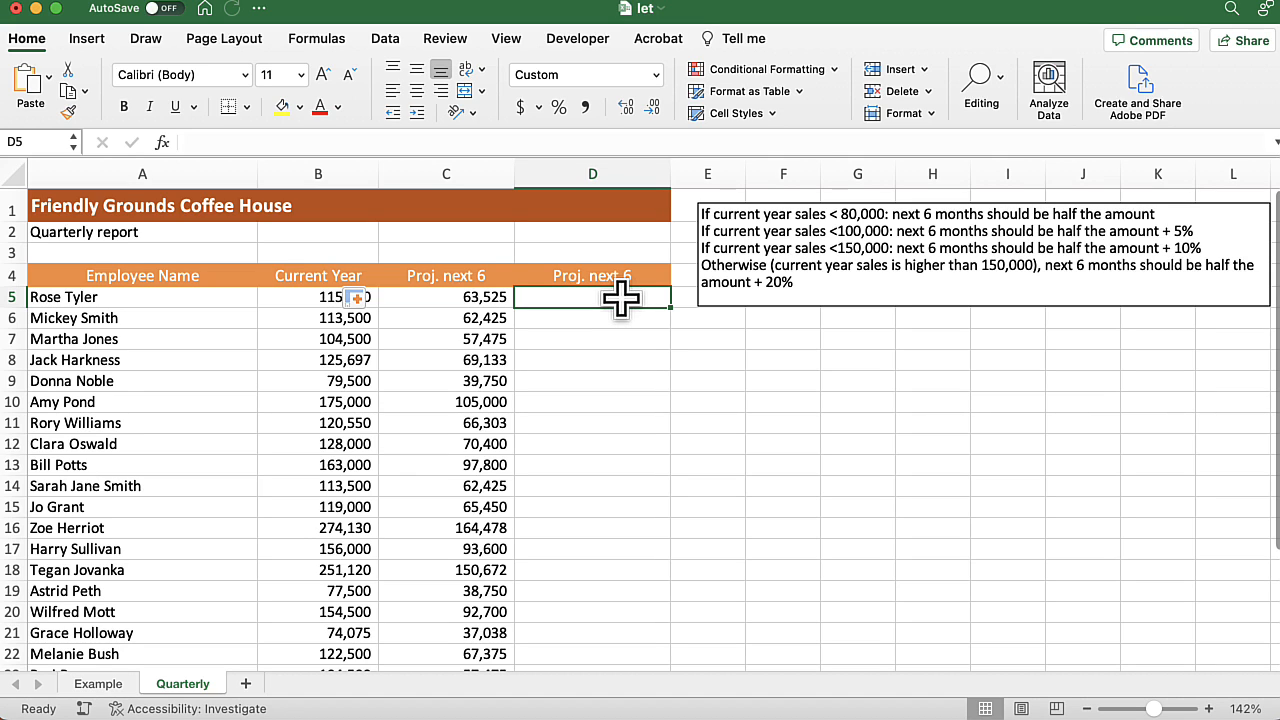
pyautogui.doubleClick(612, 298)
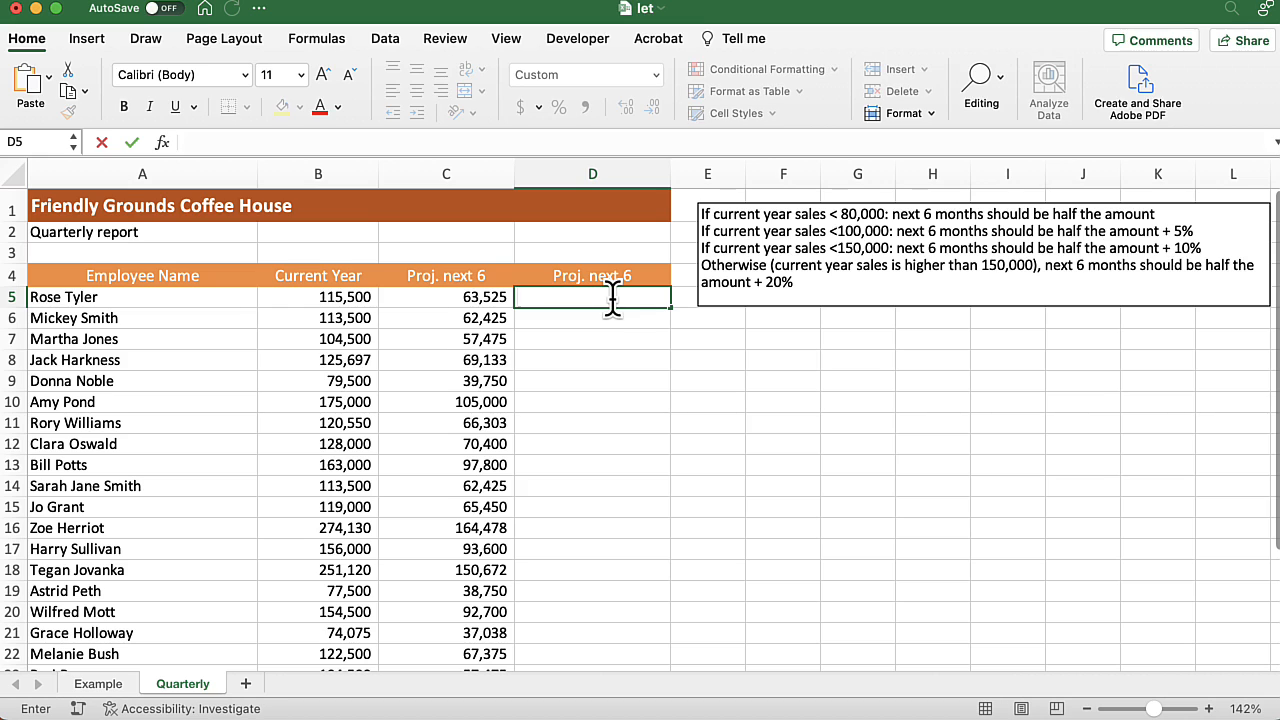
pyautogui.press('super+v')
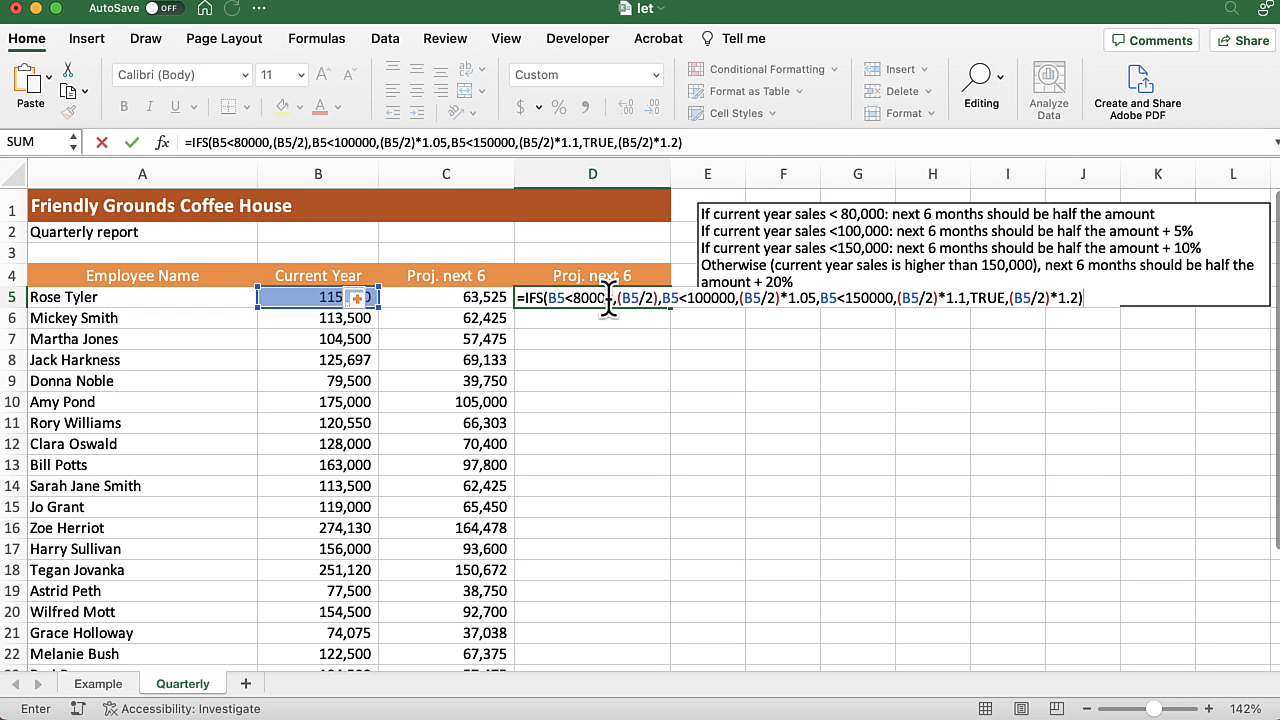
# - Start a LET function ahead of the IFS in D5, defining the name halfSales with the value B5/2
pyautogui.click(523, 297)
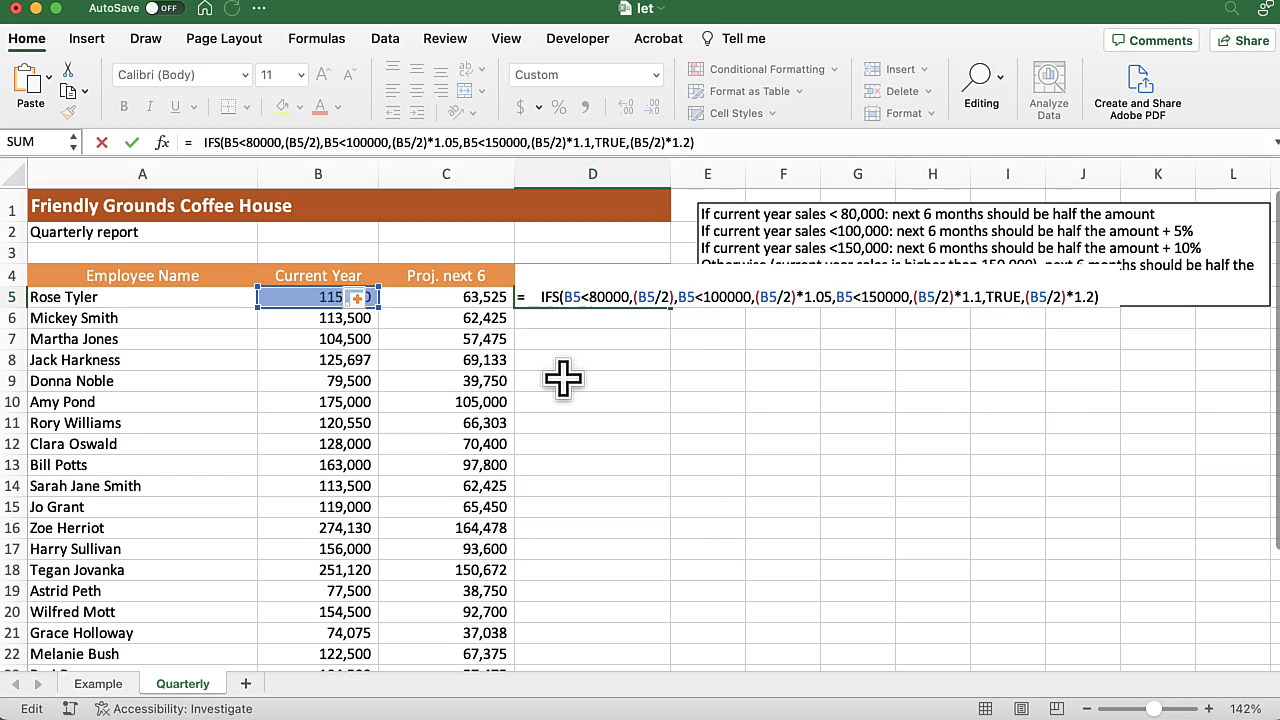
pyautogui.write('let')
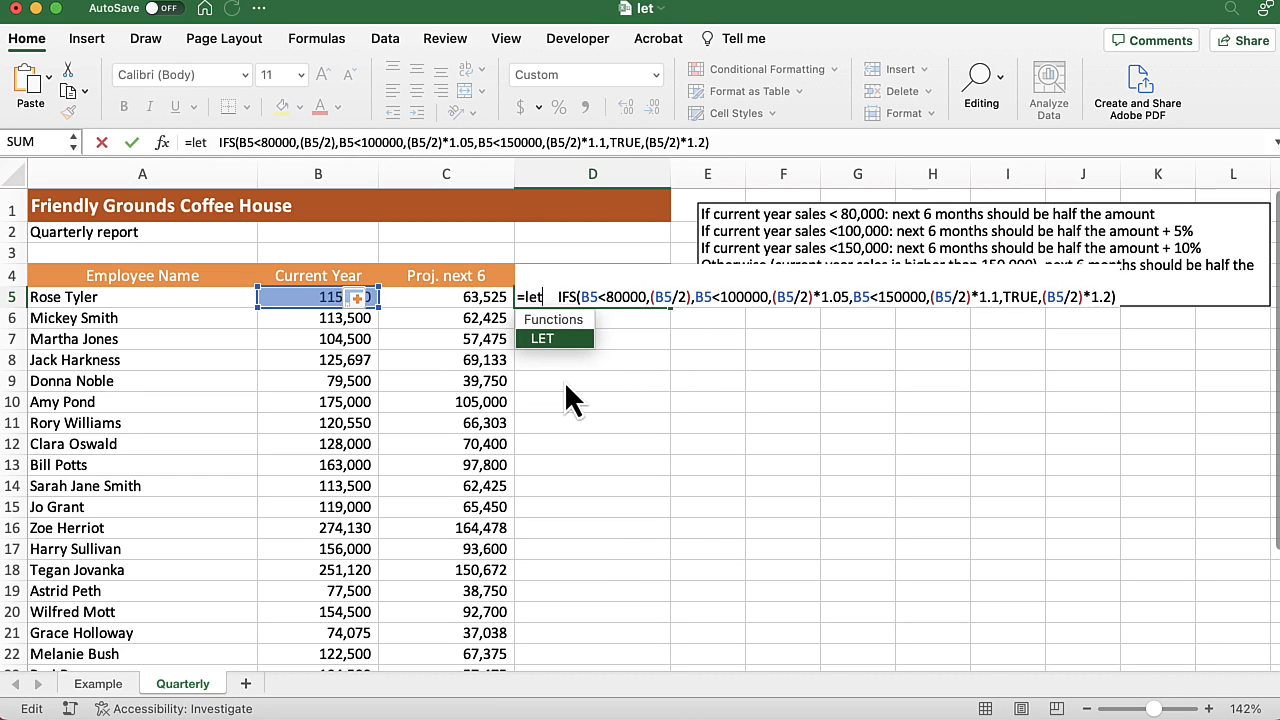
pyautogui.write('(')
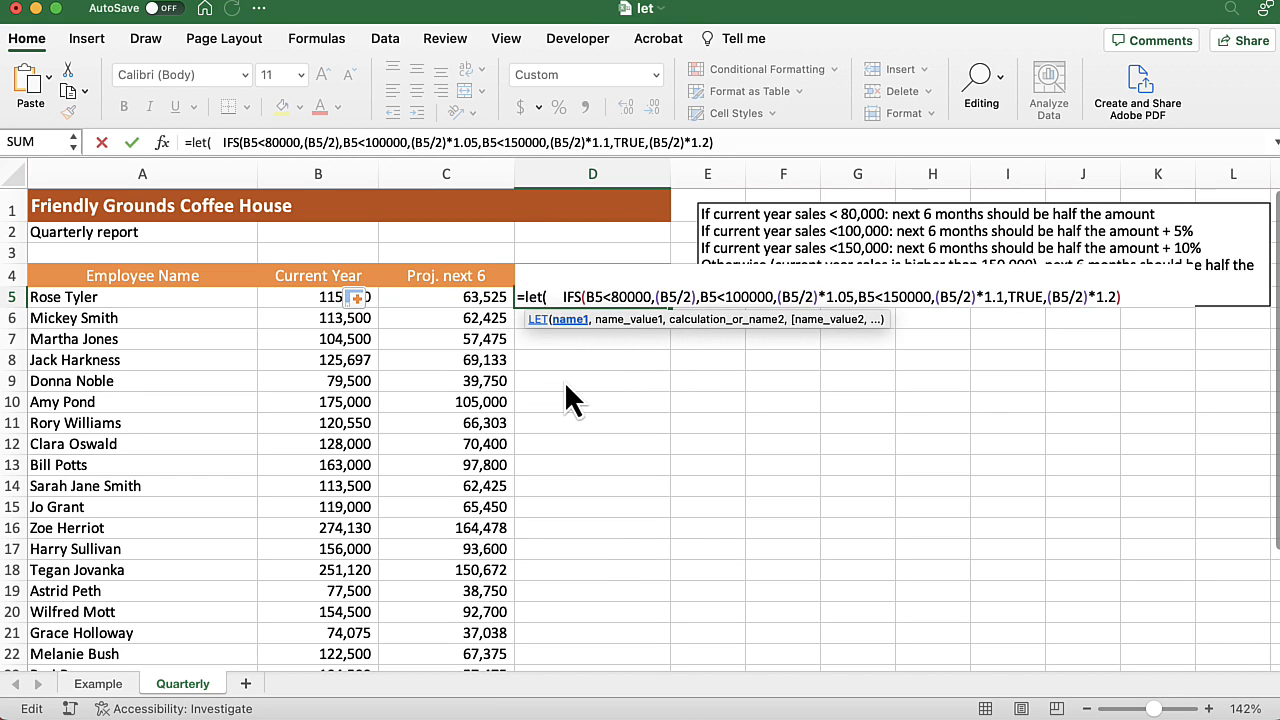
pyautogui.write('halfSale')
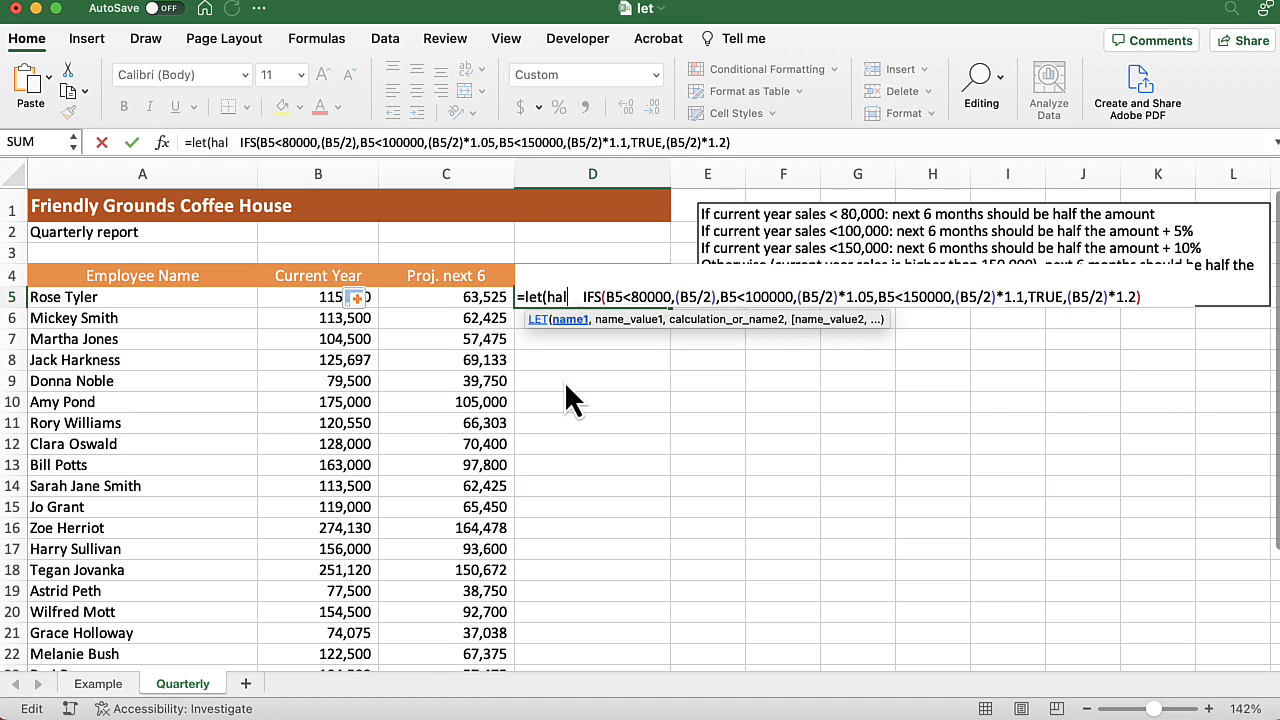
pyautogui.write('s')
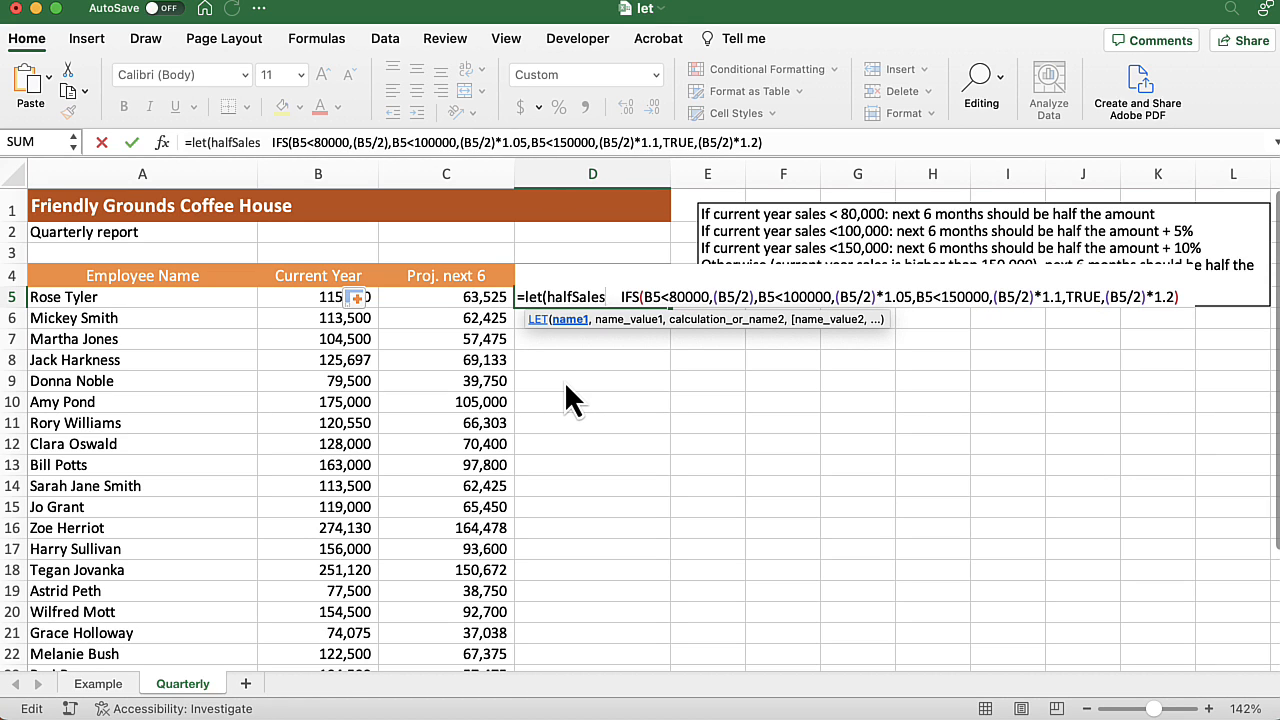
pyautogui.write(',')
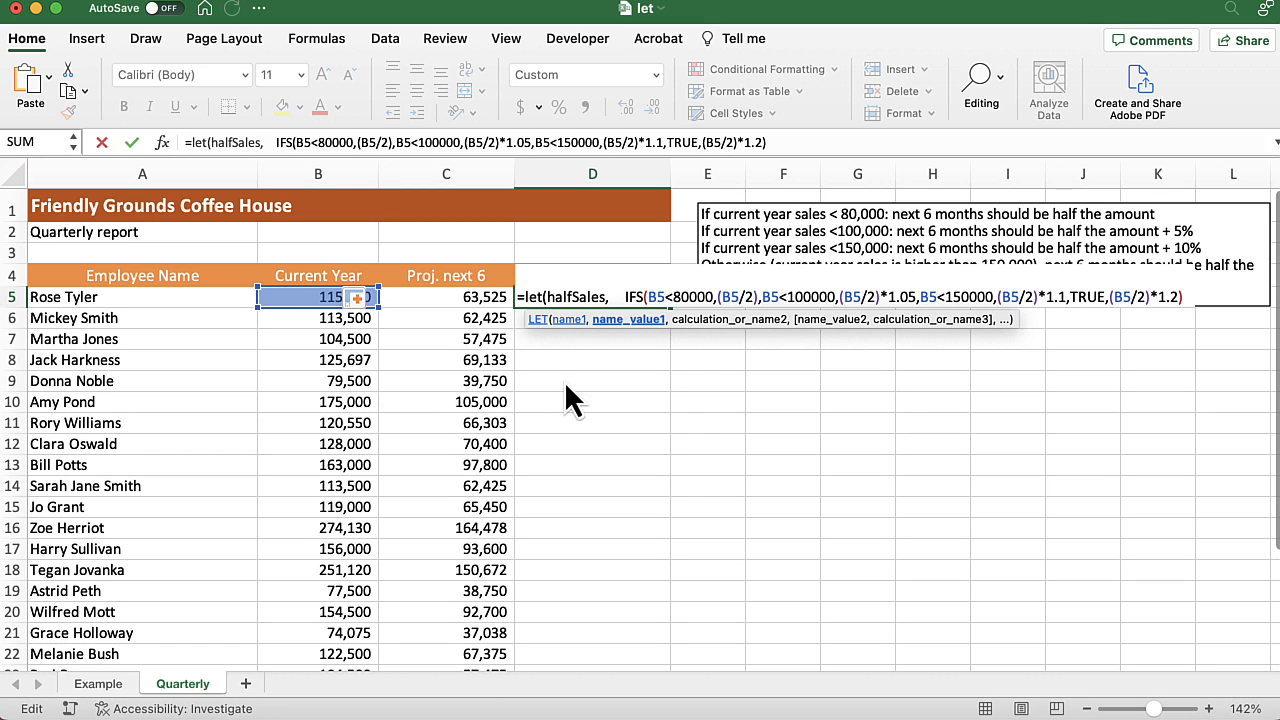
pyautogui.write('B5/2')
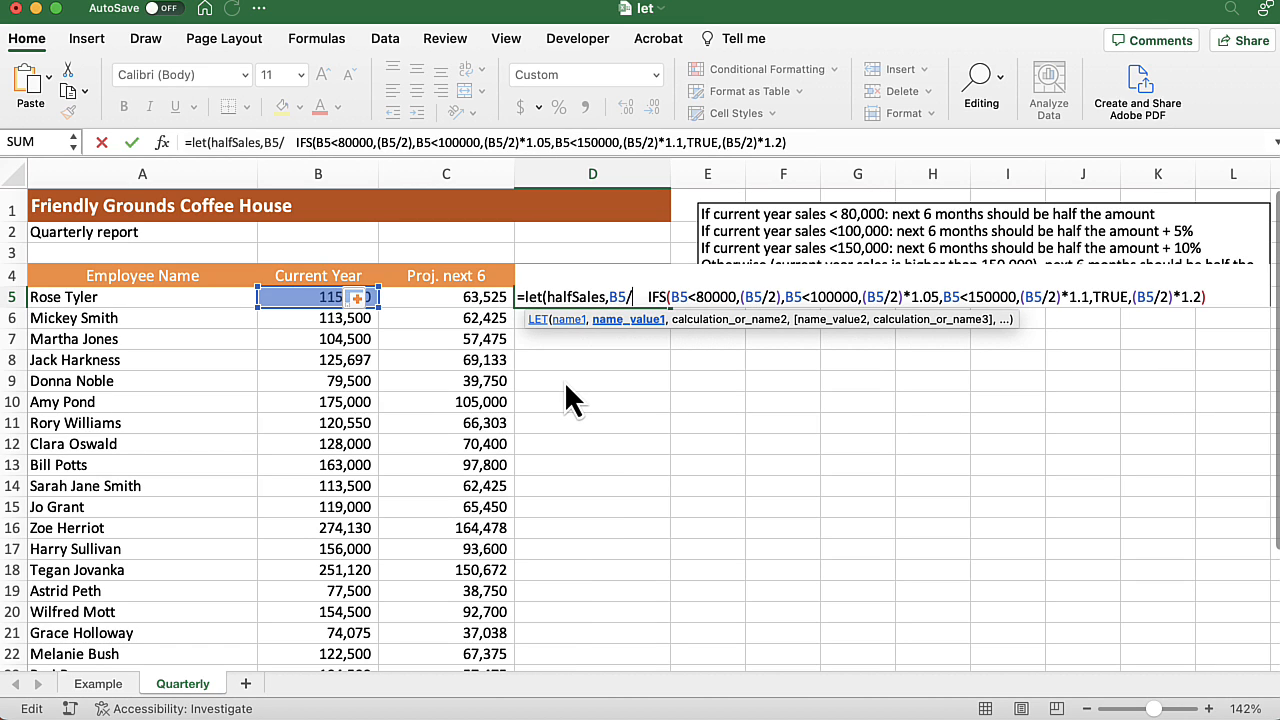
# - Separate the halfSales definition from the IFS calculation with a comma, replacing the extra spaces before IFS with an opening parenthesis
pyautogui.write(',')
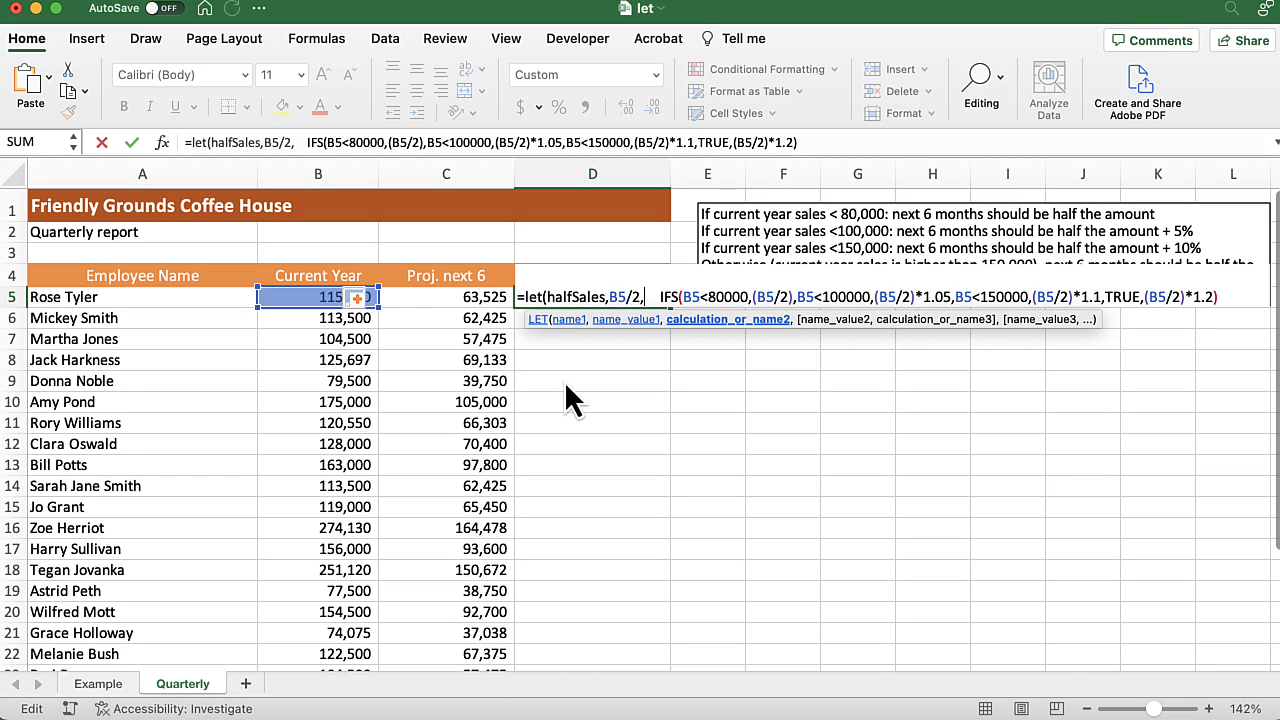
pyautogui.press('BackSpace')
pyautogui.press('BackSpace')
pyautogui.press('BackSpace')
pyautogui.write('(')
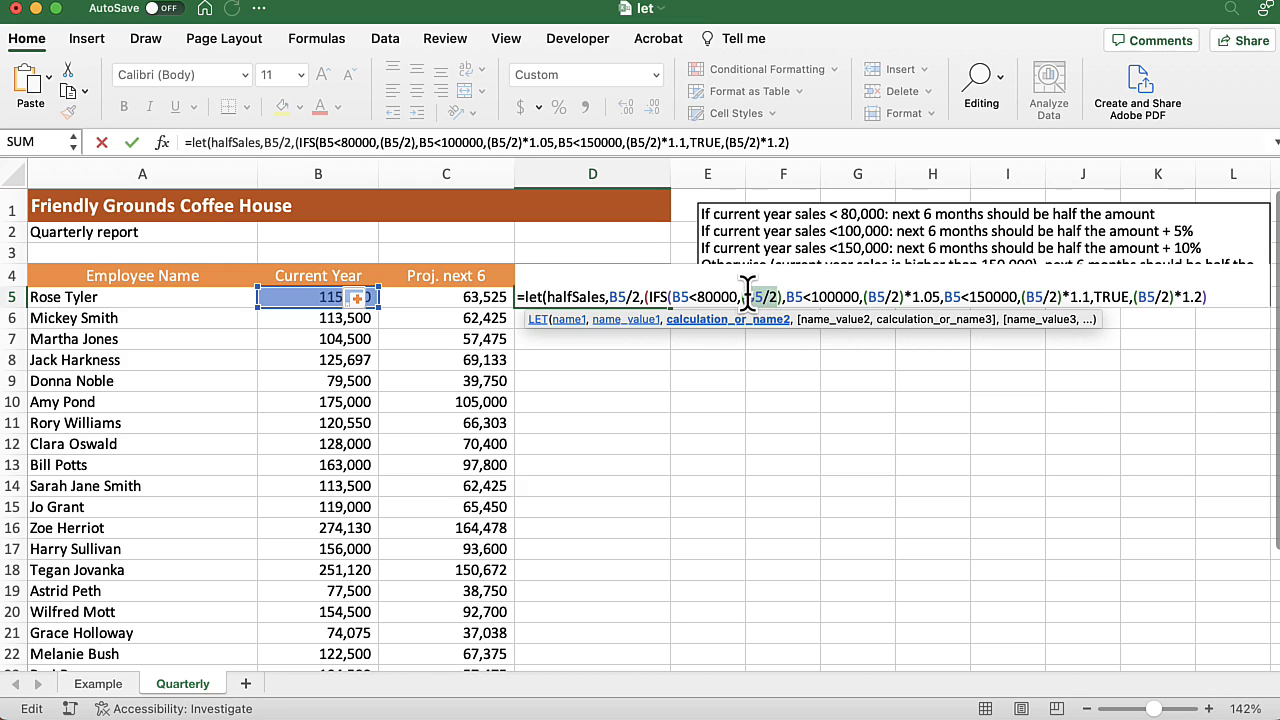
# - Replace (B5/2) with halfSales as the result for the B5<80000 condition in D5's formula
pyautogui.click(745, 296)
pyautogui.press('Delete')
pyautogui.press('Delete')
pyautogui.press('Delete')
pyautogui.press('Delete')
pyautogui.press('Delete')
pyautogui.press('Delete')
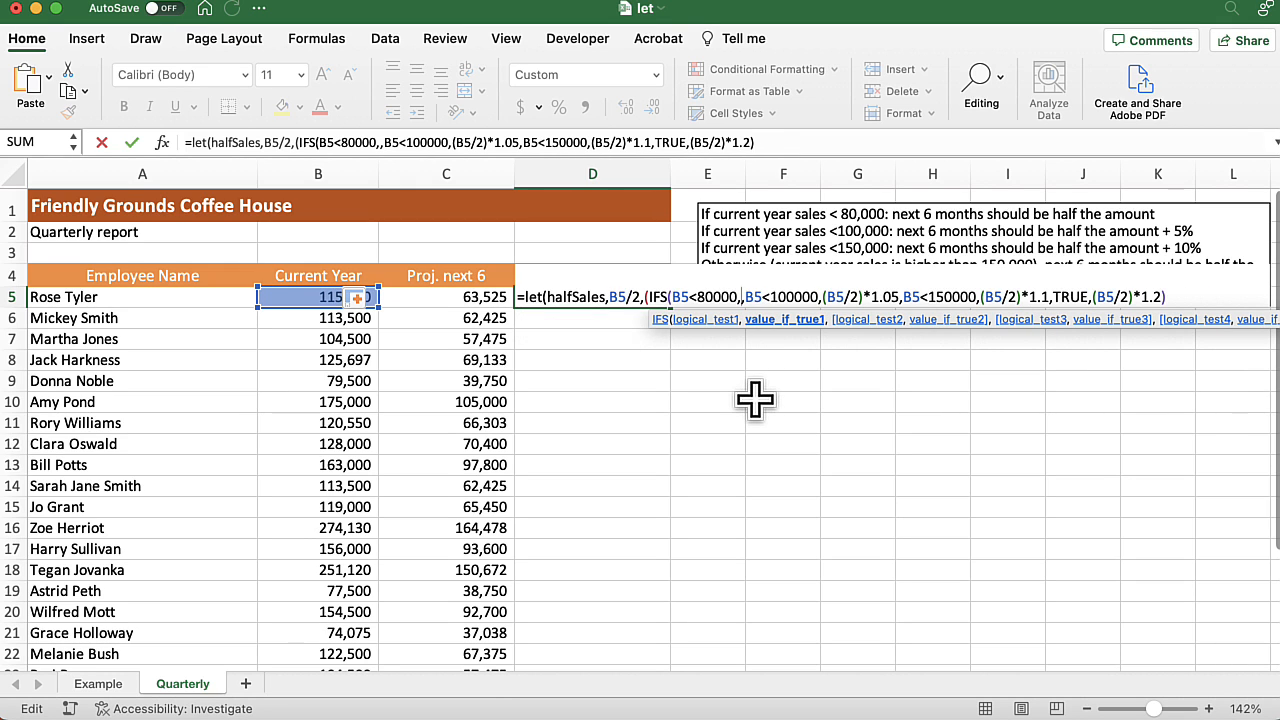
pyautogui.write('halfSales')
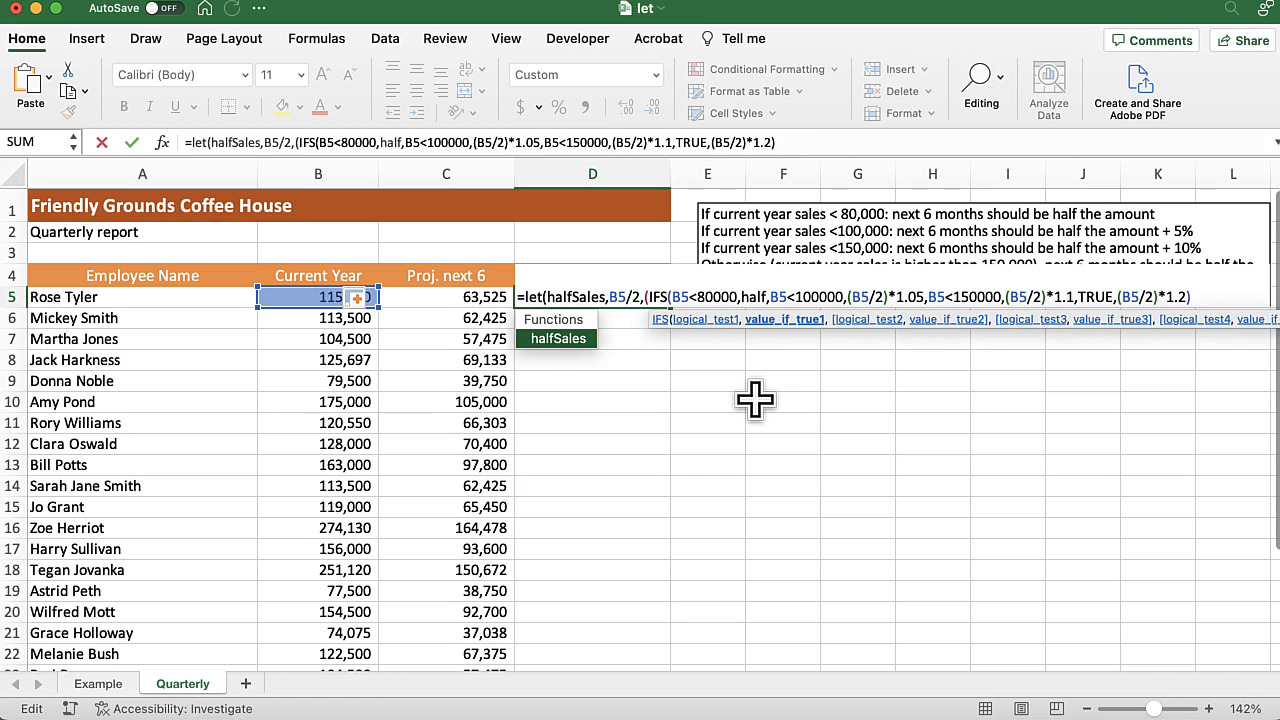
# - Replace (B5/2) with halfSales in the 1.05 multiplication for the B5<100000 condition
pyautogui.click(921, 296)
pyautogui.press('BackSpace')
pyautogui.press('BackSpace')
pyautogui.press('BackSpace')
pyautogui.press('BackSpace')
pyautogui.press('BackSpace')
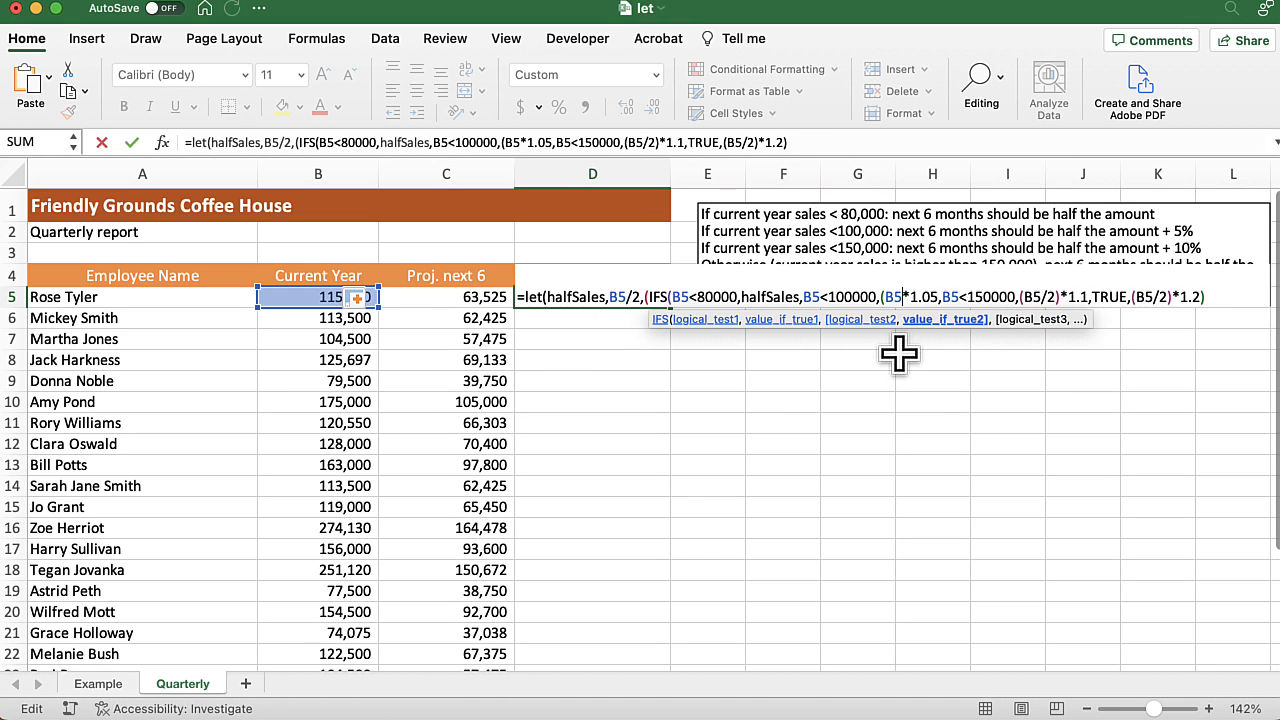
pyautogui.press('BackSpace')
pyautogui.write('hal')
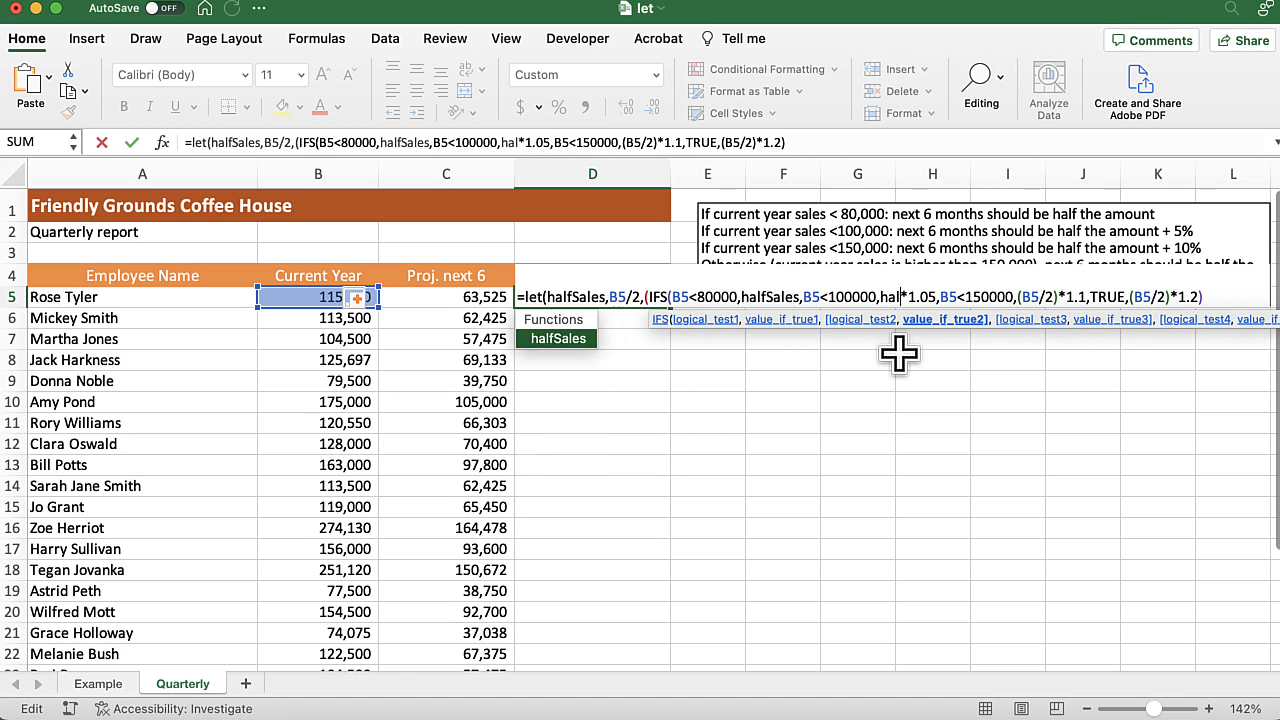
pyautogui.write('fSales')
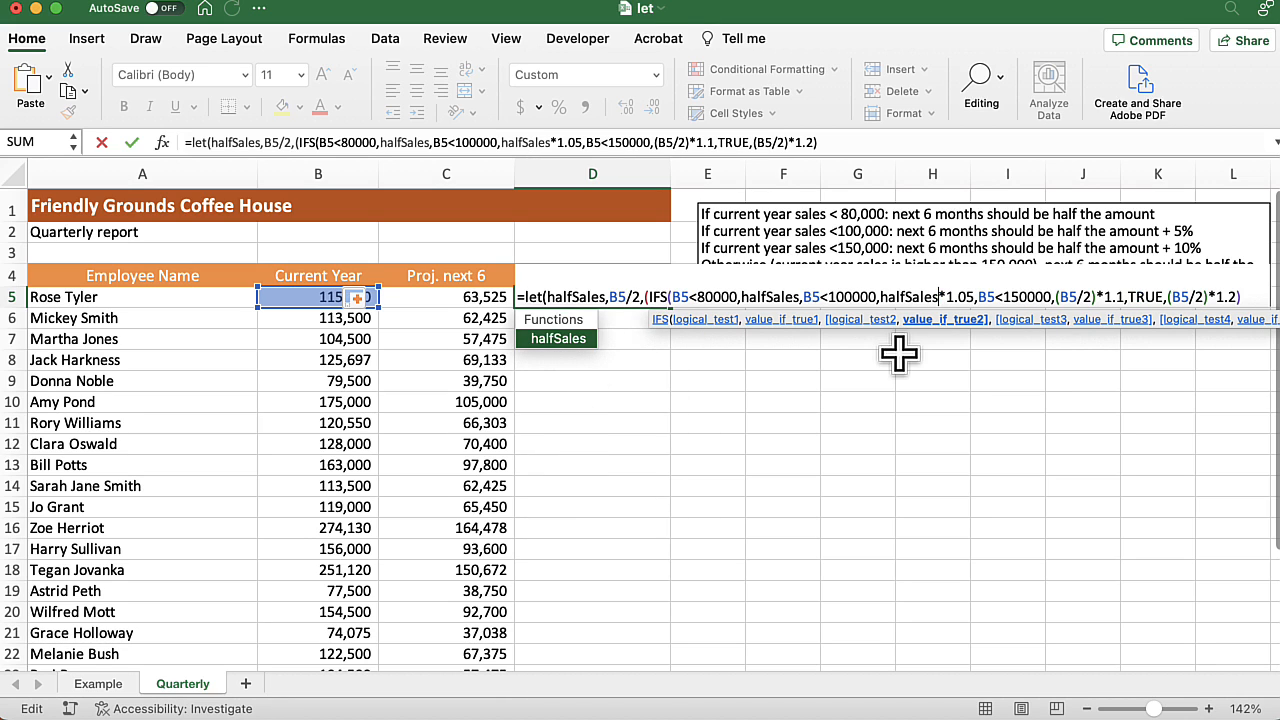
# - Replace (B5/2) with halfSales in the 1.1 multiplication for the B5<150000 condition
pyautogui.click(1093, 296)
pyautogui.press('BackSpace')
pyautogui.press('BackSpace')
pyautogui.press('BackSpace')
pyautogui.press('BackSpace')
pyautogui.press('BackSpace')
pyautogui.press('BackSpace')
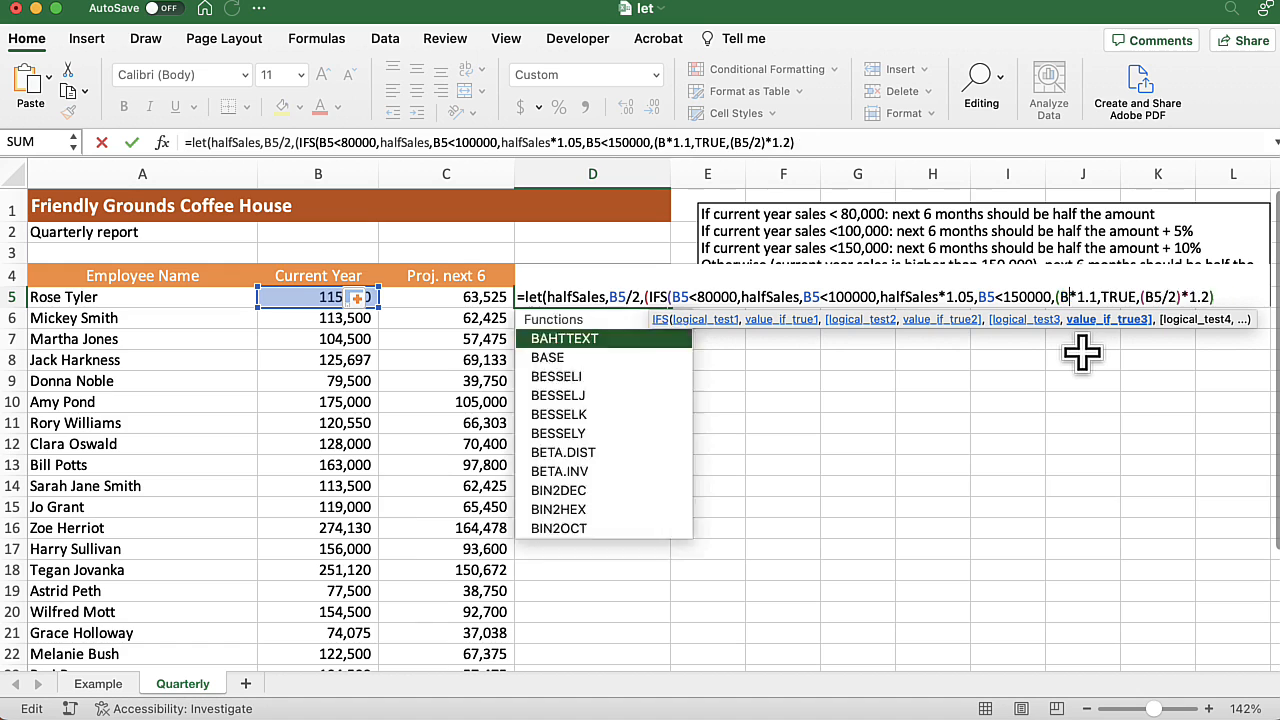
pyautogui.write('hal')
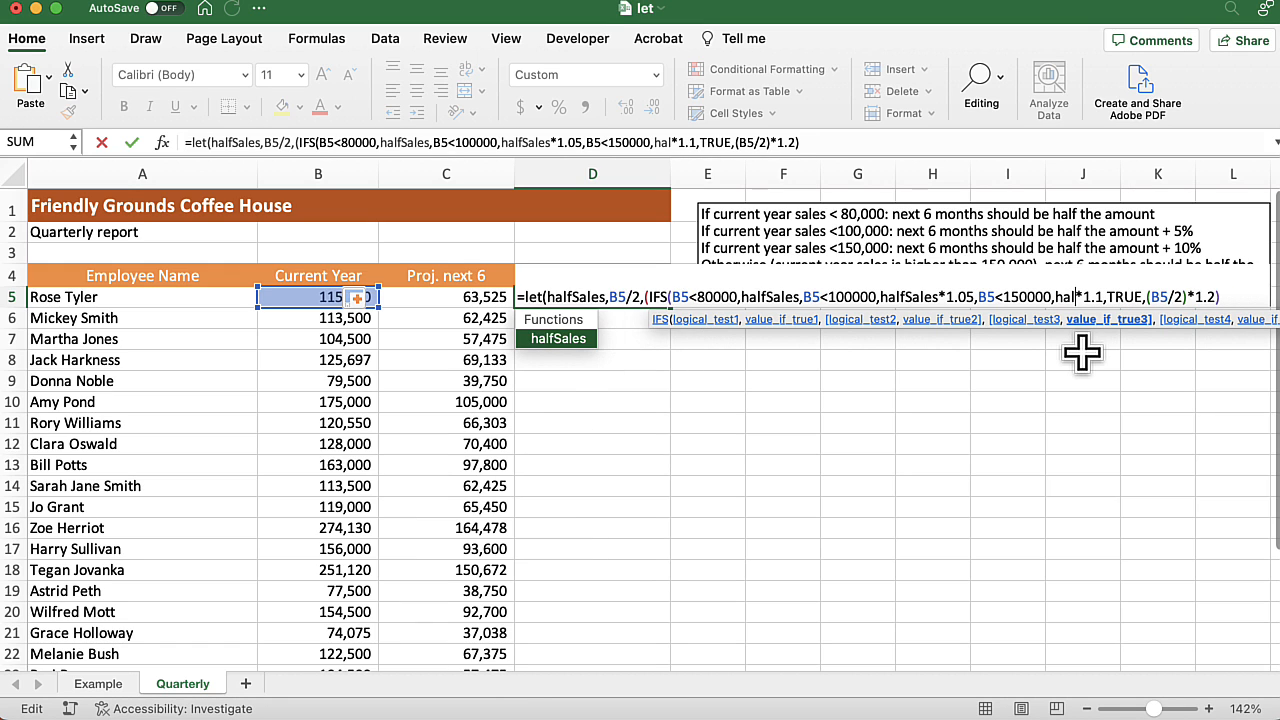
pyautogui.write('fSales')
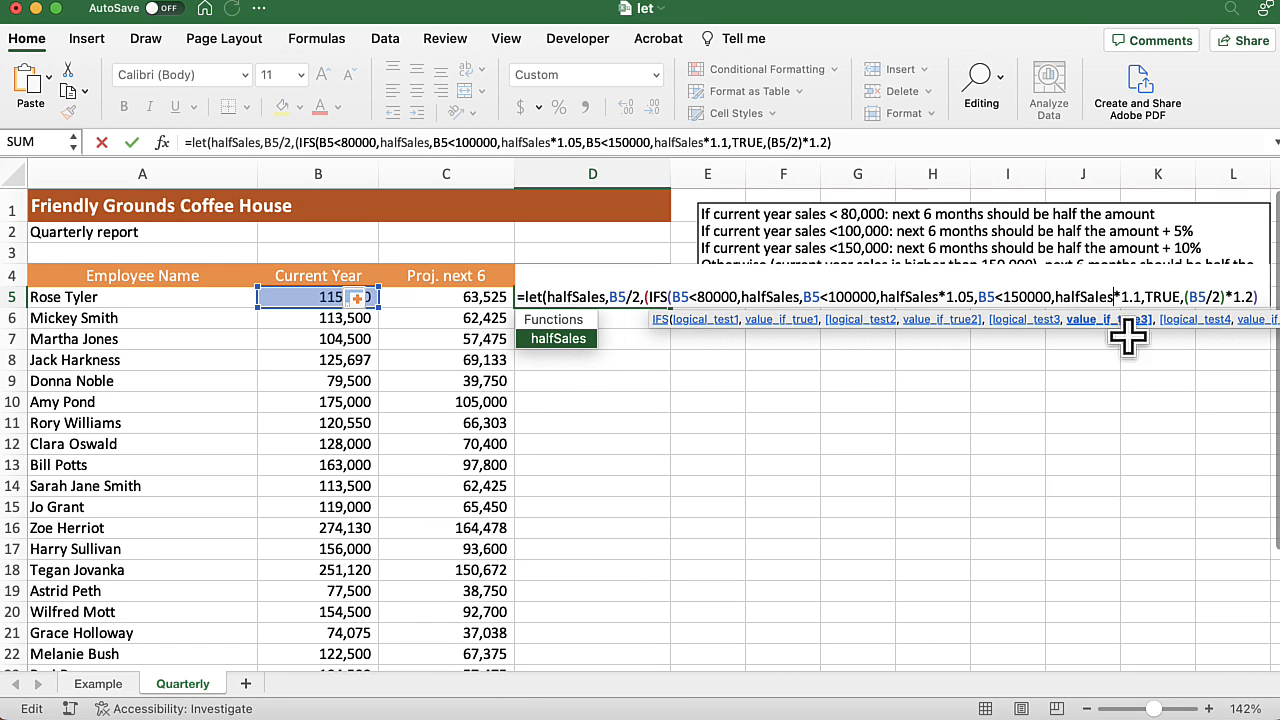
# - Replace (B5/2) with halfSales in the final TRUE result, giving halfSales*1.2
pyautogui.click(1220, 298)
pyautogui.press('BackSpace')
pyautogui.press('BackSpace')
pyautogui.press('BackSpace')
pyautogui.press('BackSpace')
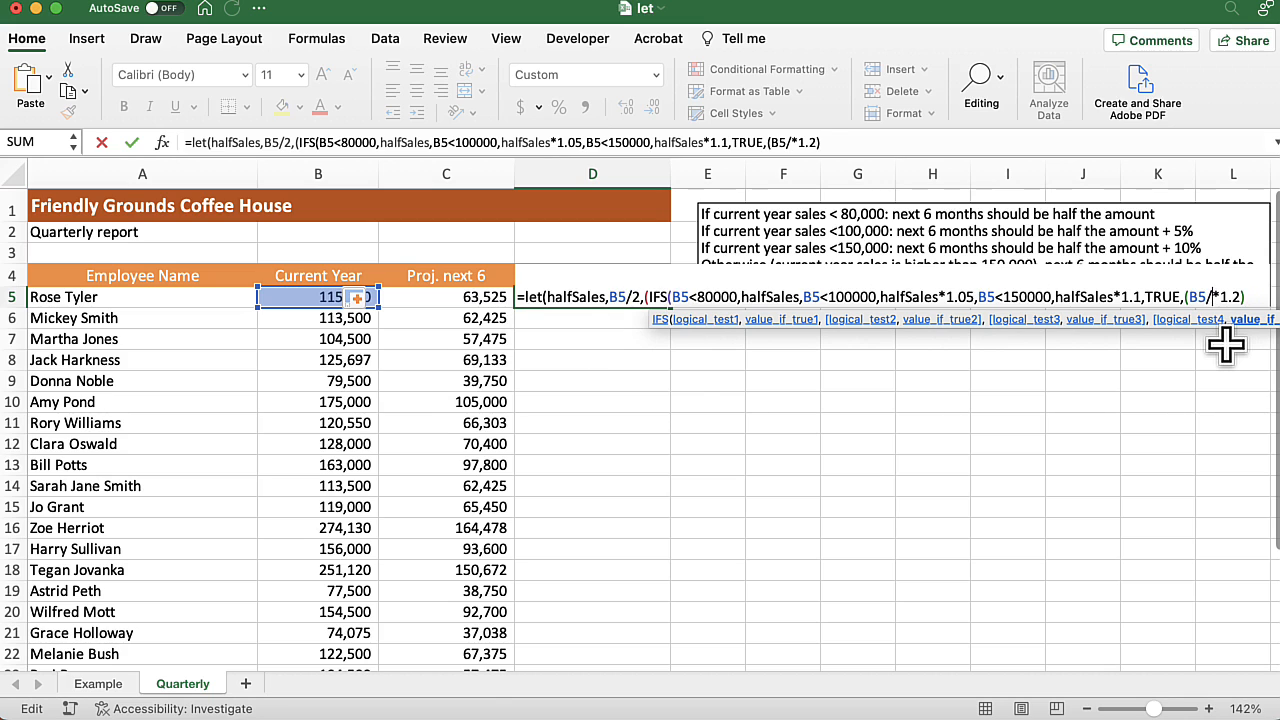
pyautogui.press('BackSpace')
pyautogui.press('BackSpace')
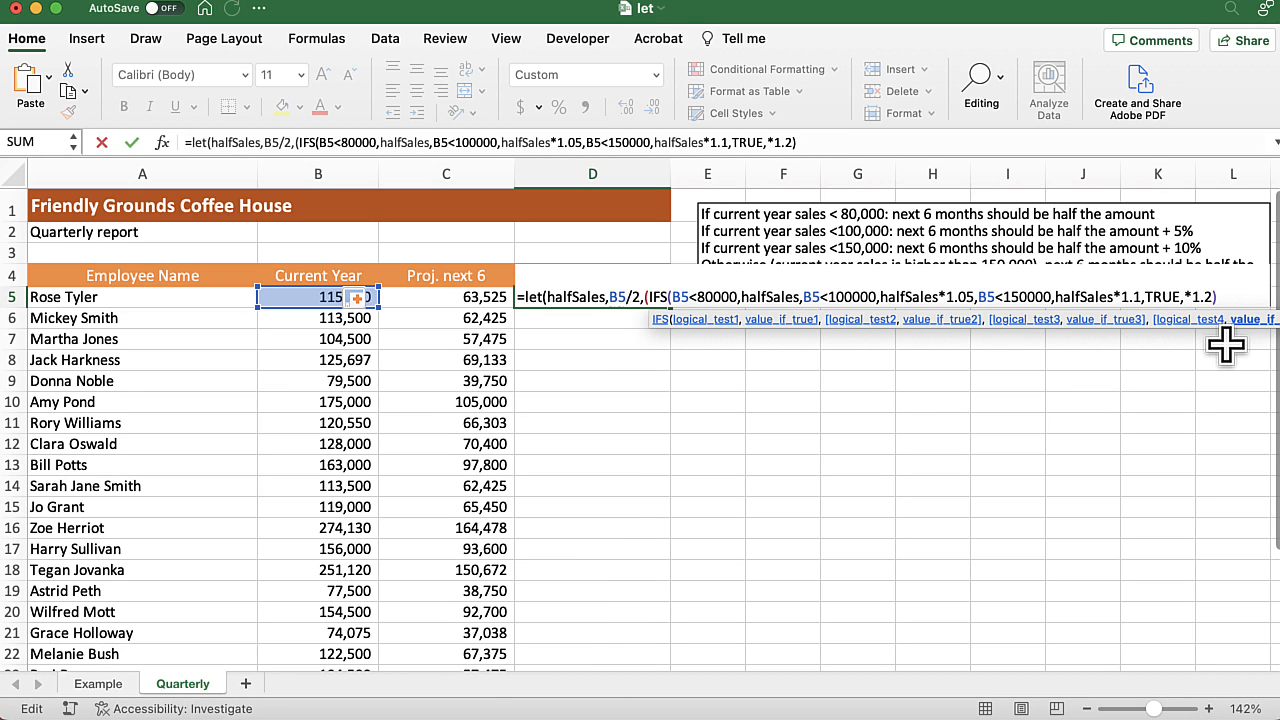
pyautogui.write('halfSales*1.2')
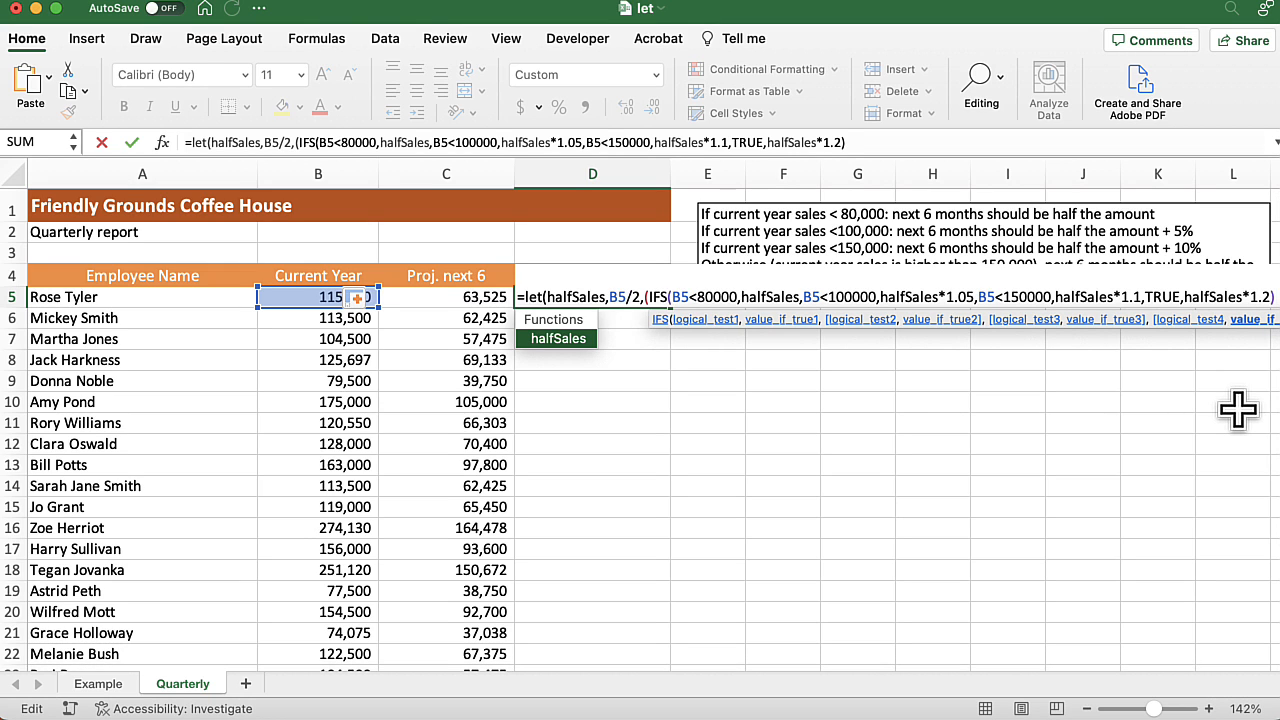
# - Close the LET function, remove the extra opening parenthesis before IFS, and enter the formula in D5
pyautogui.write(')')
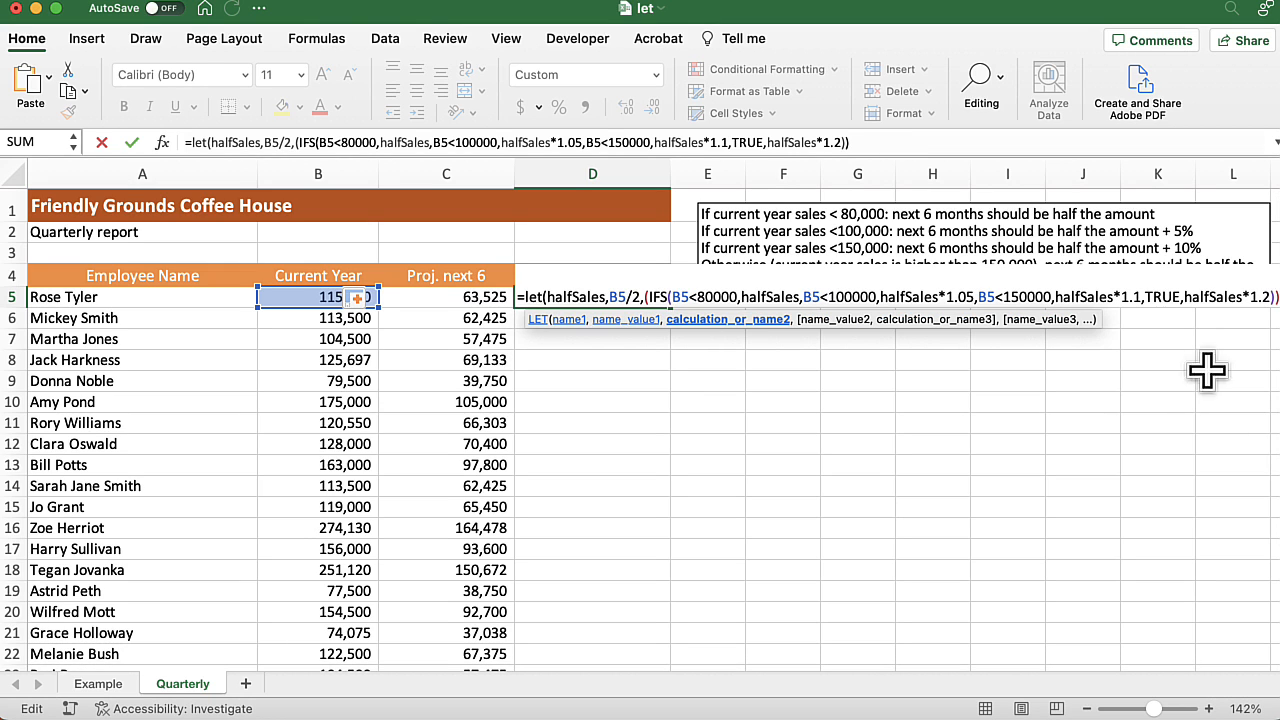
pyautogui.click(650, 297)
pyautogui.press('BackSpace')
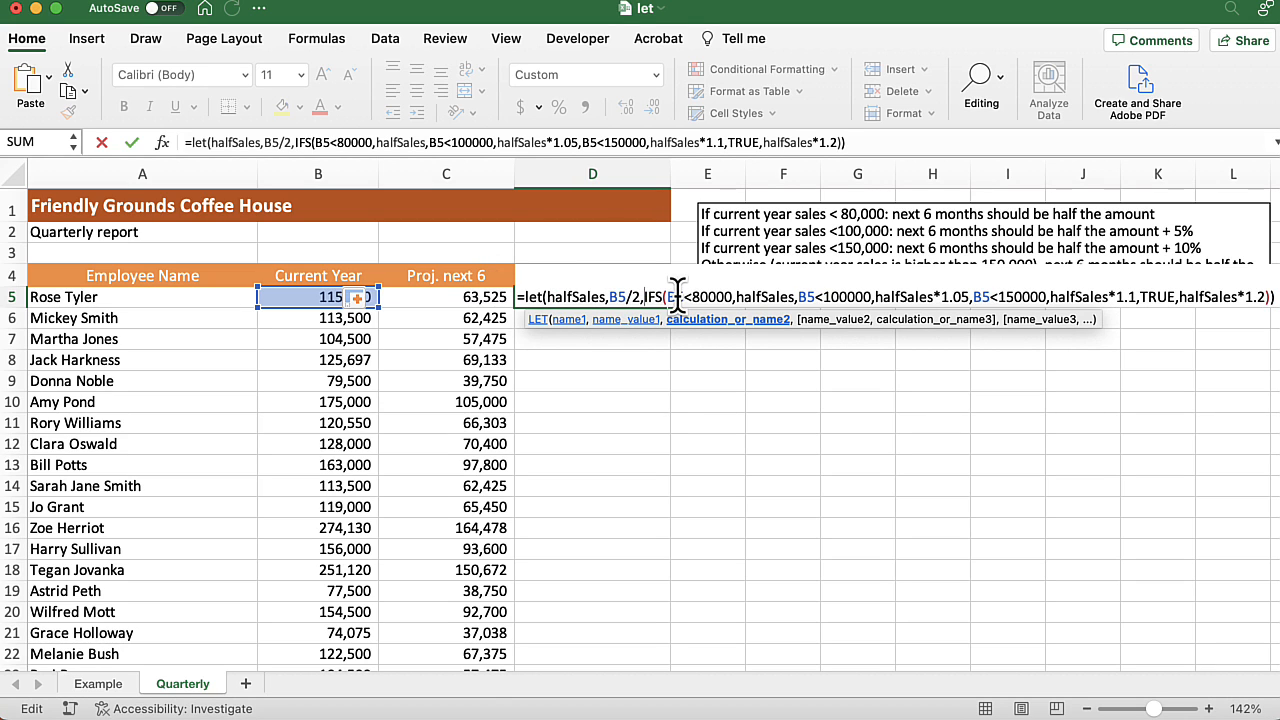
pyautogui.click(1258, 297)
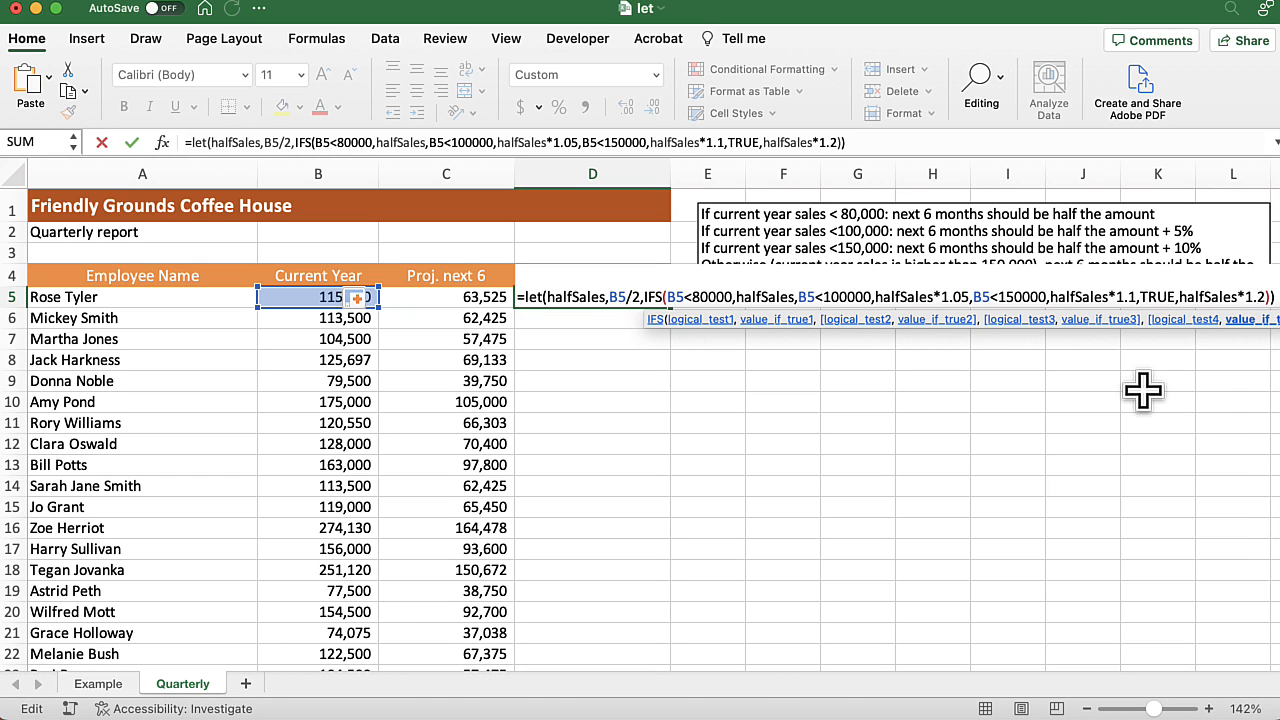
pyautogui.press('Return')
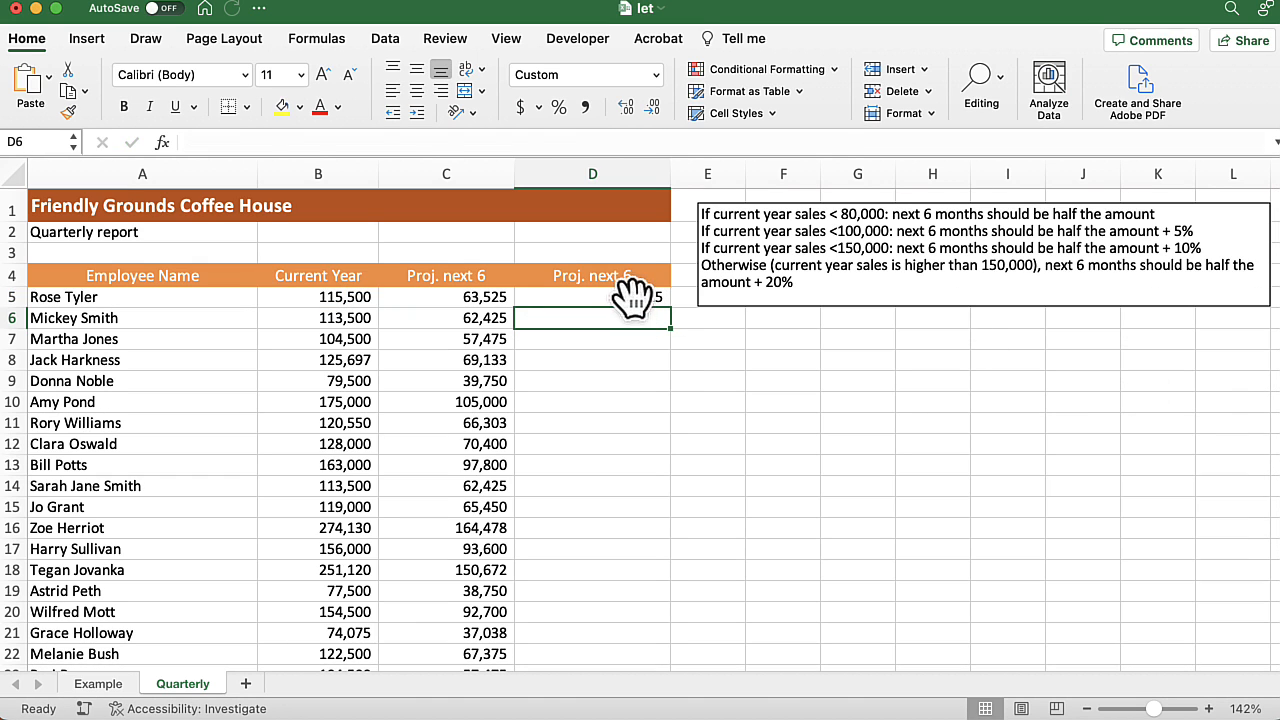
# - Fill the LET formula from D5 down column D for all employees
pyautogui.click(632, 297)
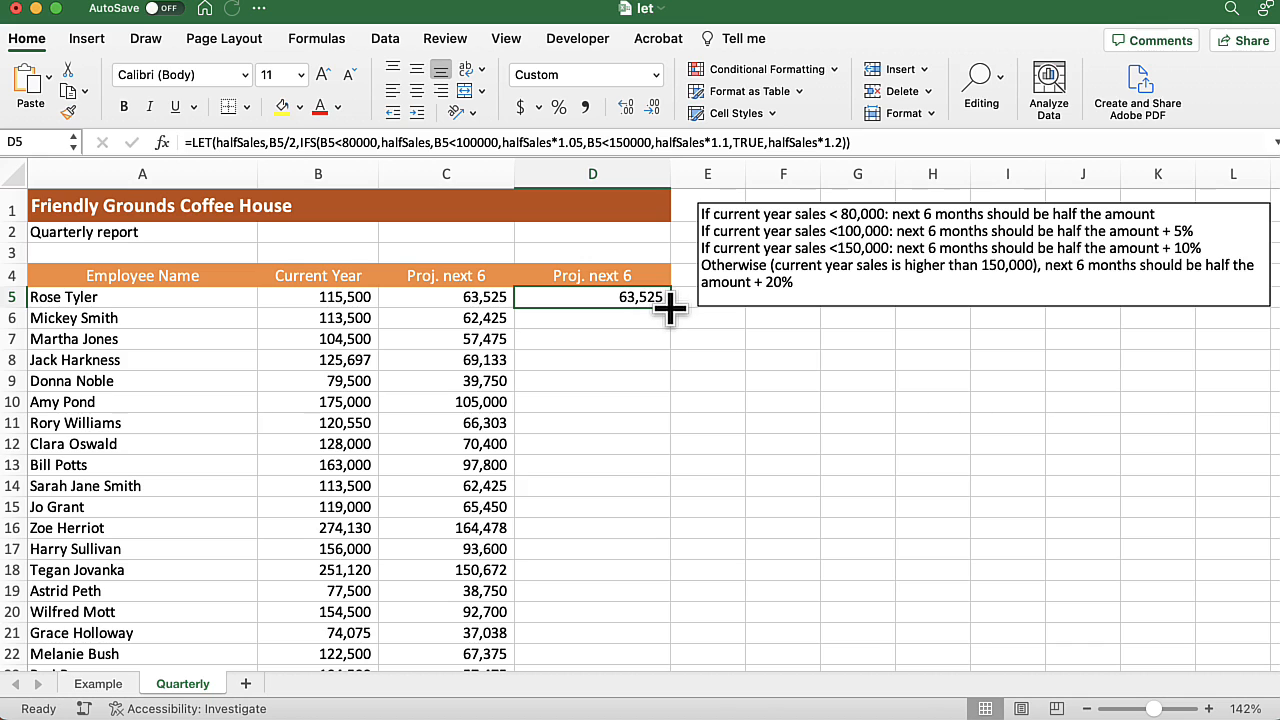
pyautogui.doubleClick(669, 307)
pyautogui.click(623, 292)
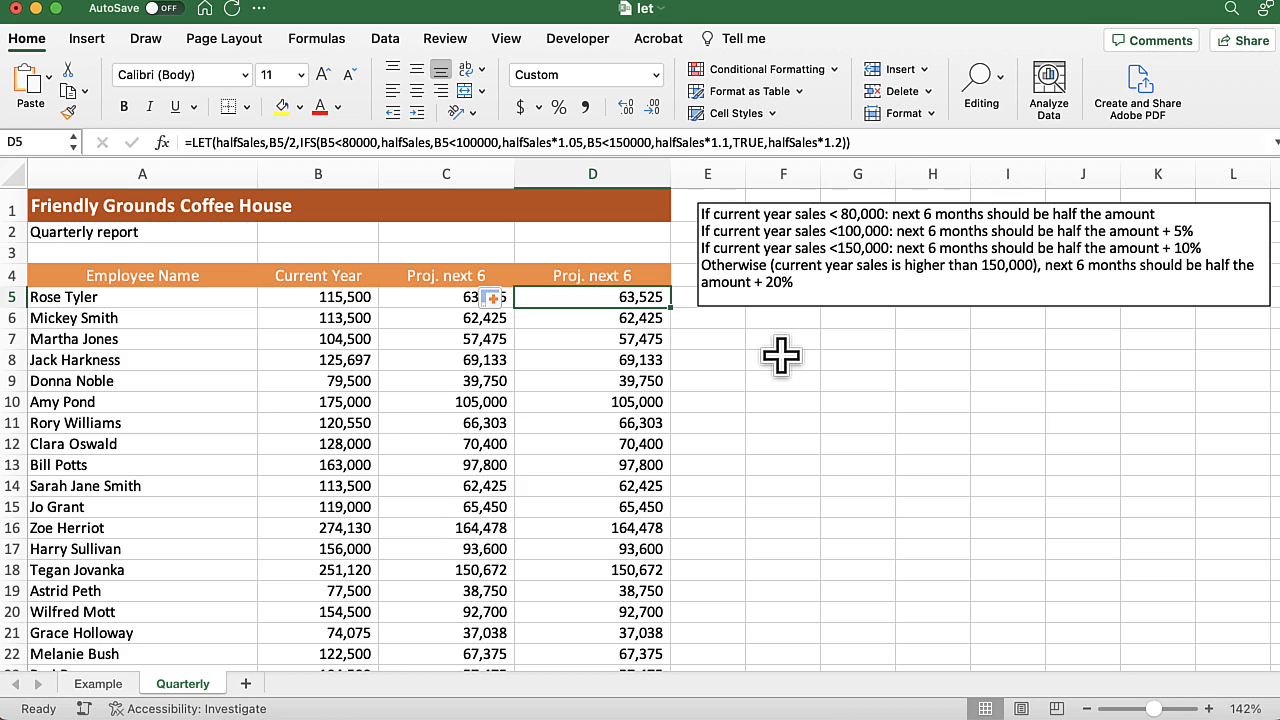
# - Change the halfSales definition in D5 to B5/3 and fill the formula down column D
pyautogui.doubleClick(604, 292)
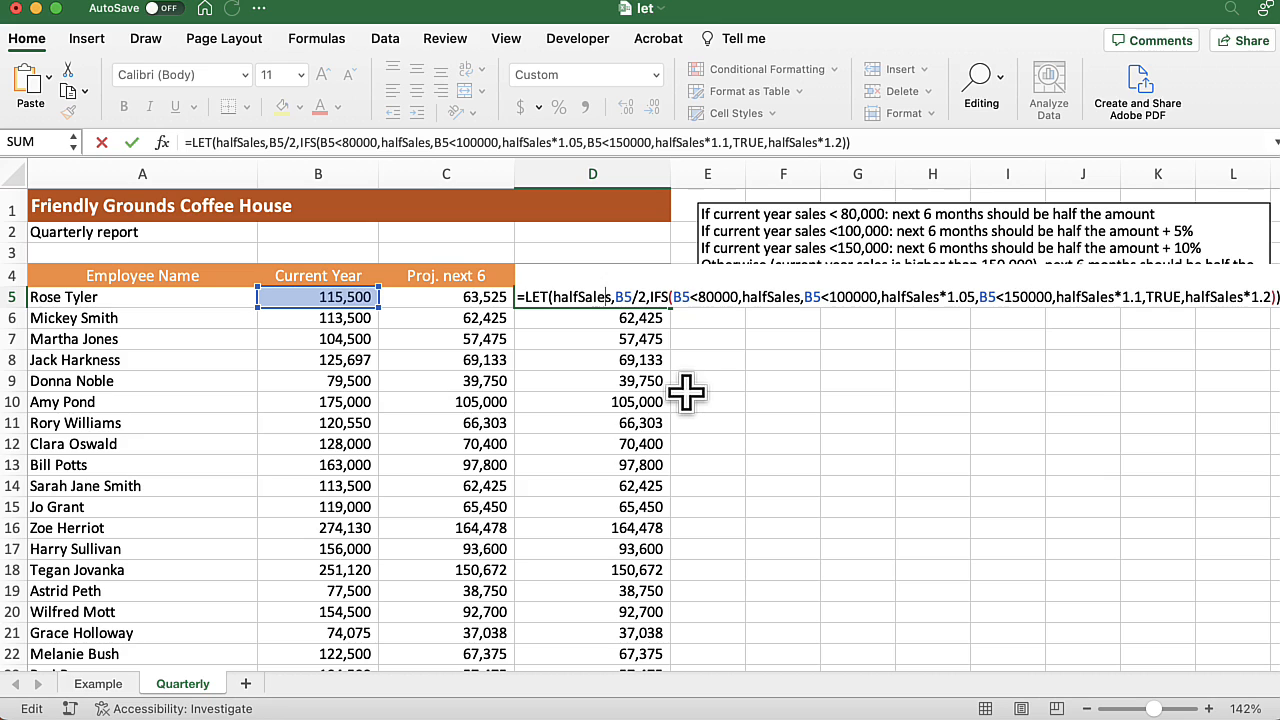
pyautogui.click(640, 297)
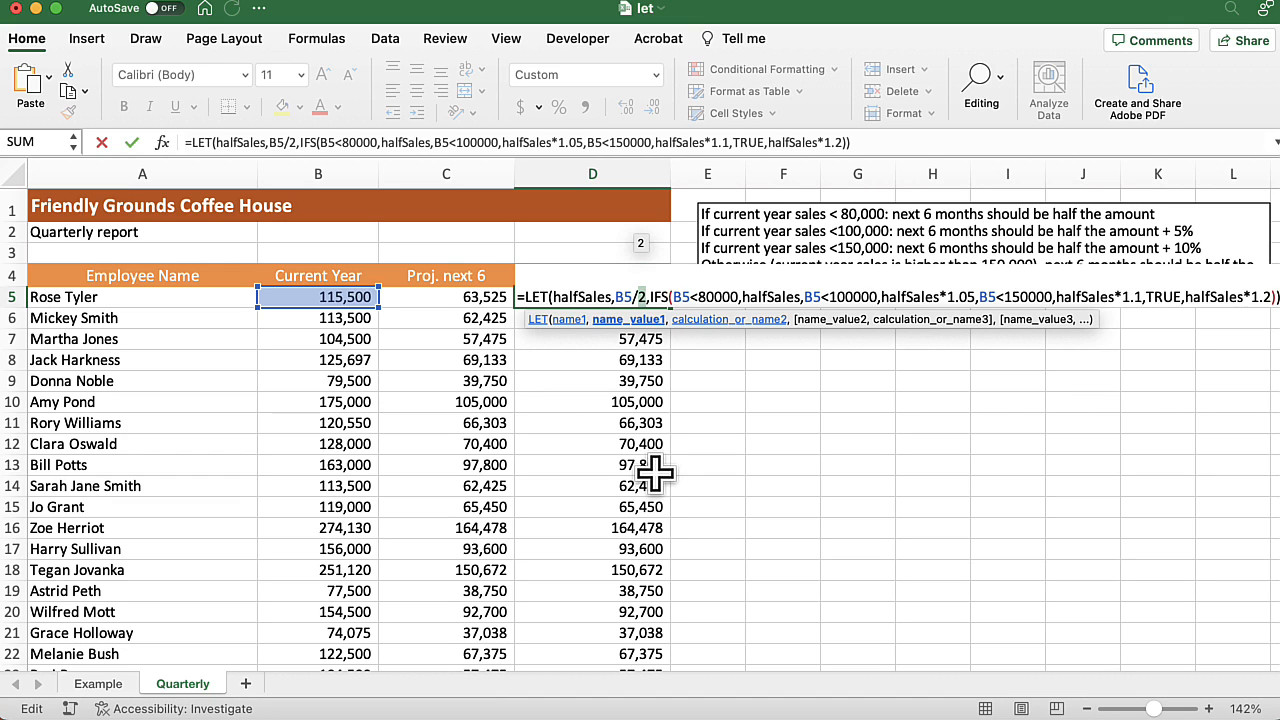
pyautogui.write('3')
pyautogui.press('Return')
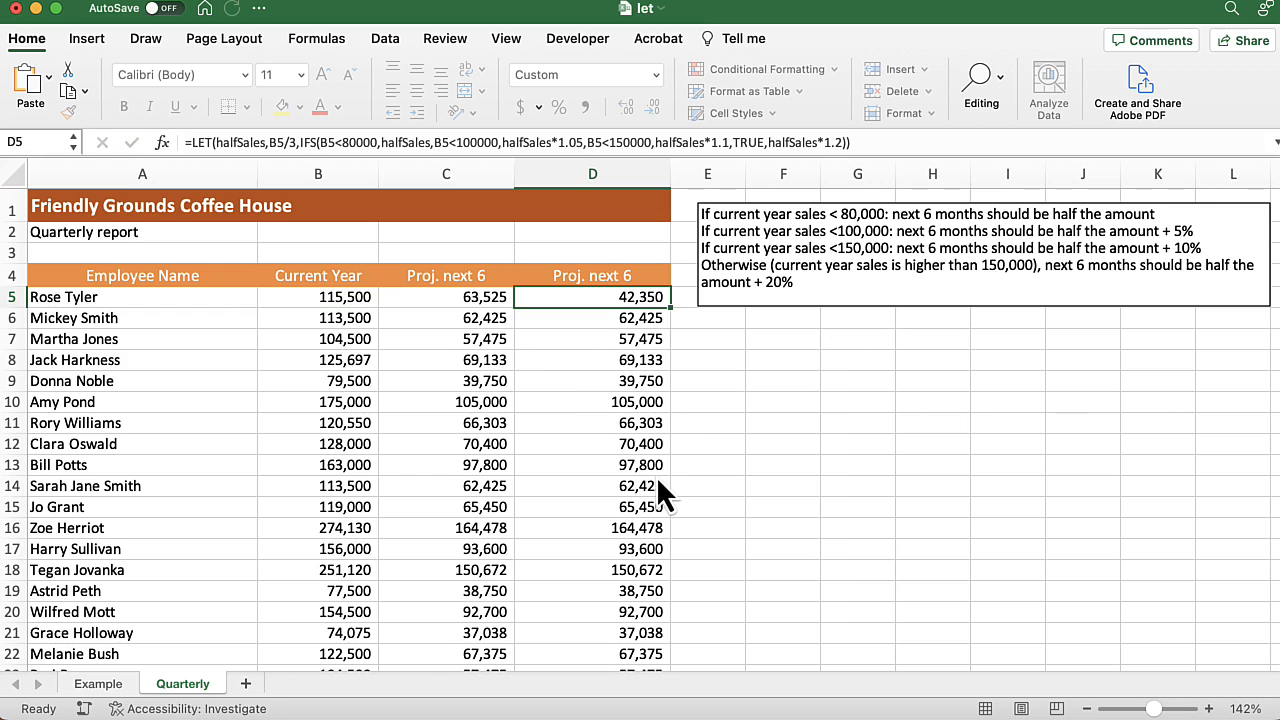
pyautogui.doubleClick(674, 309)
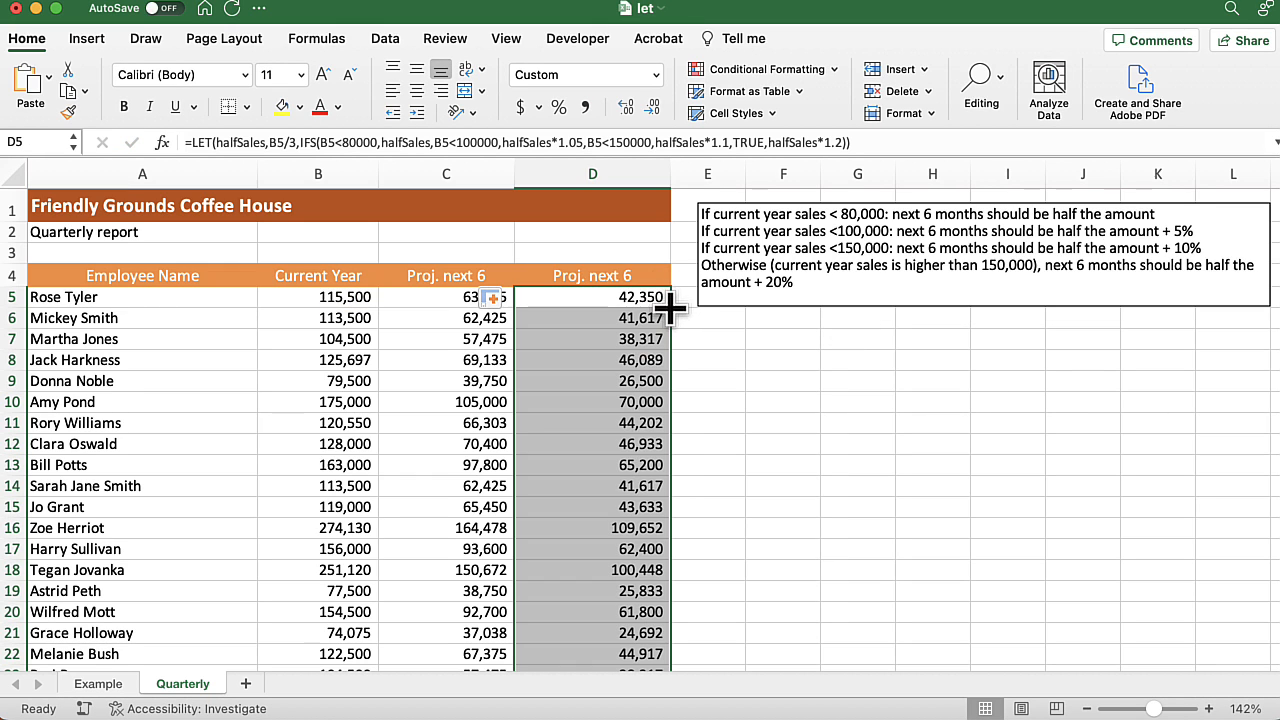
# - Set the halfSales definition in D5 to B5/1.75 and refill column D for all employees
pyautogui.doubleClick(617, 290)
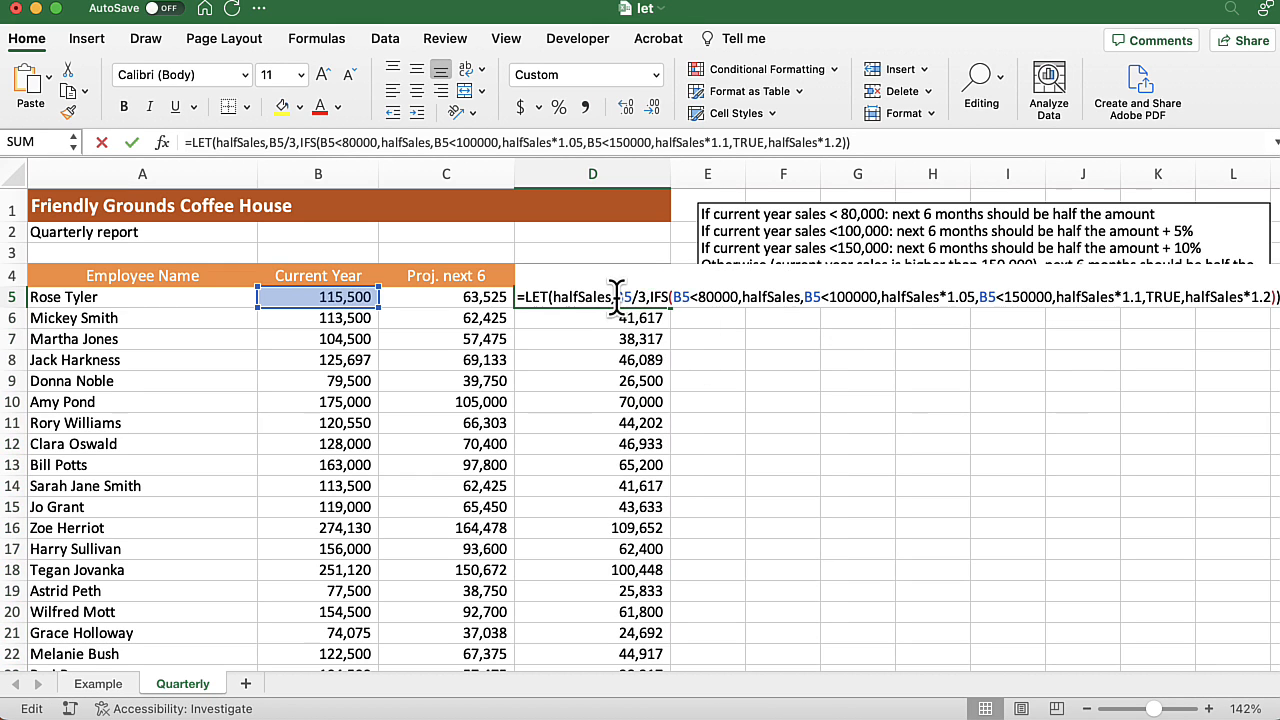
pyautogui.click(638, 296)
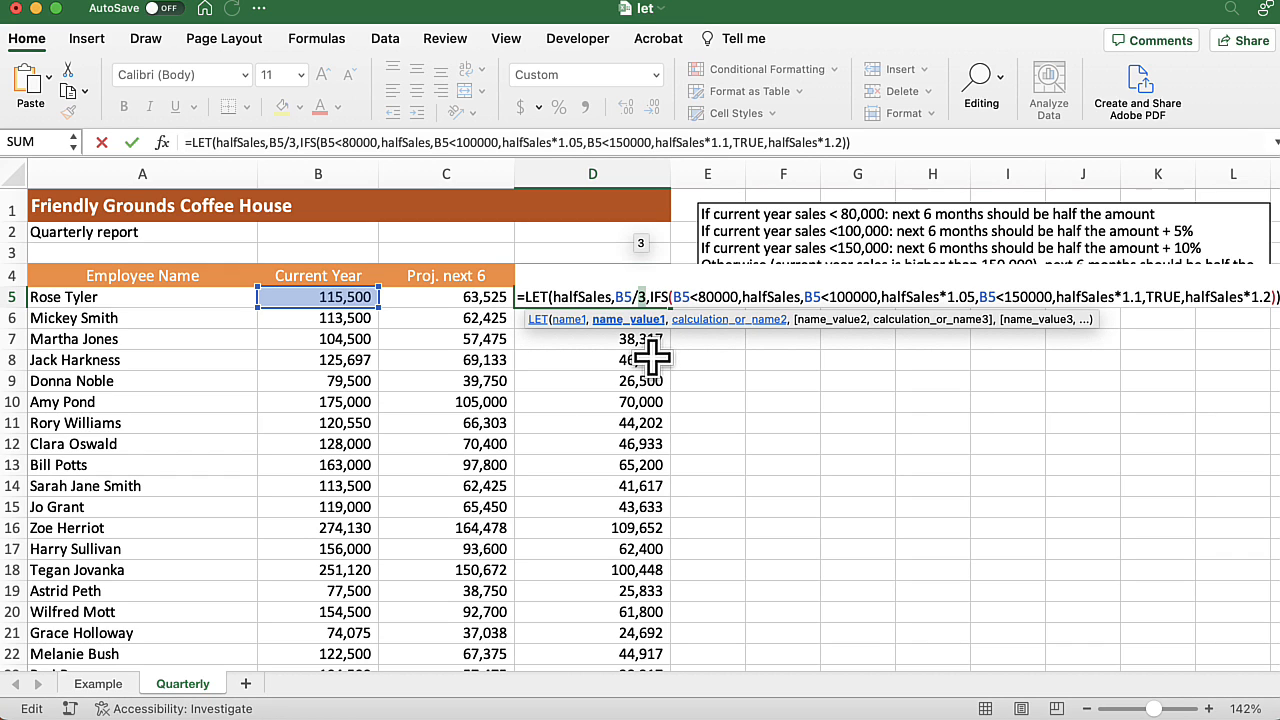
pyautogui.write('1.75')
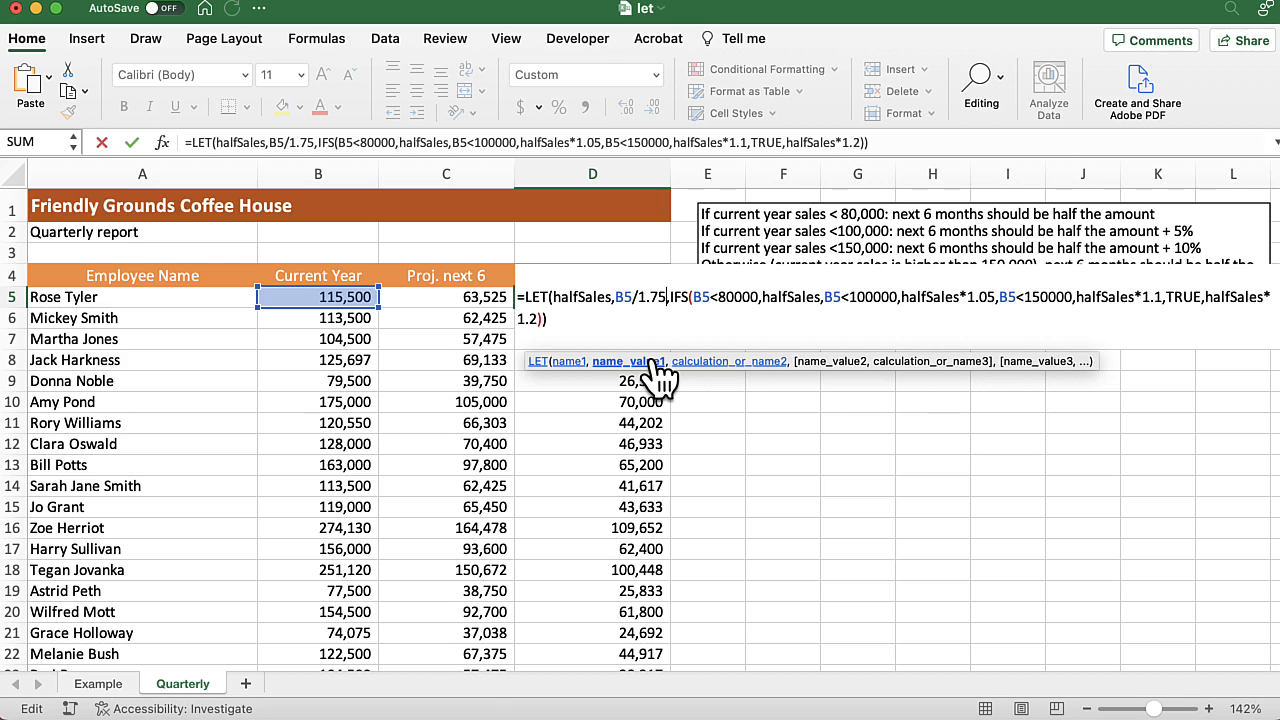
pyautogui.hotkey('ctrl', 'Return')
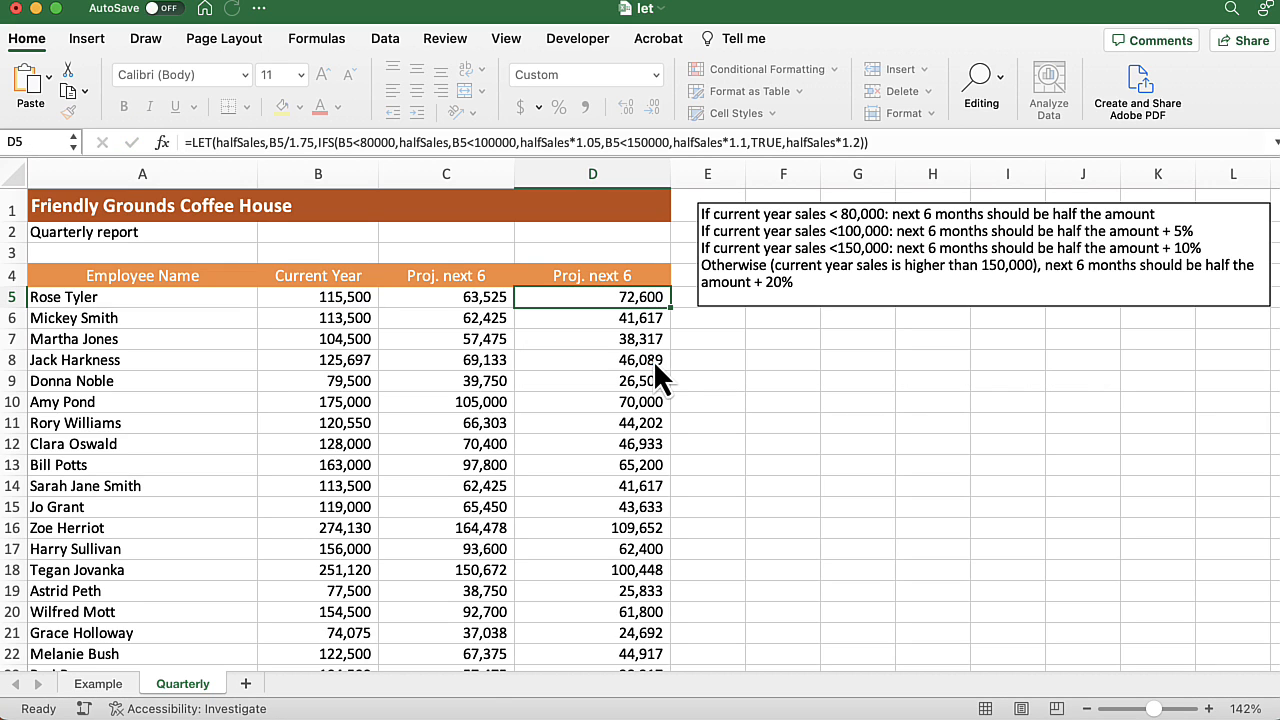
pyautogui.doubleClick(670, 308)
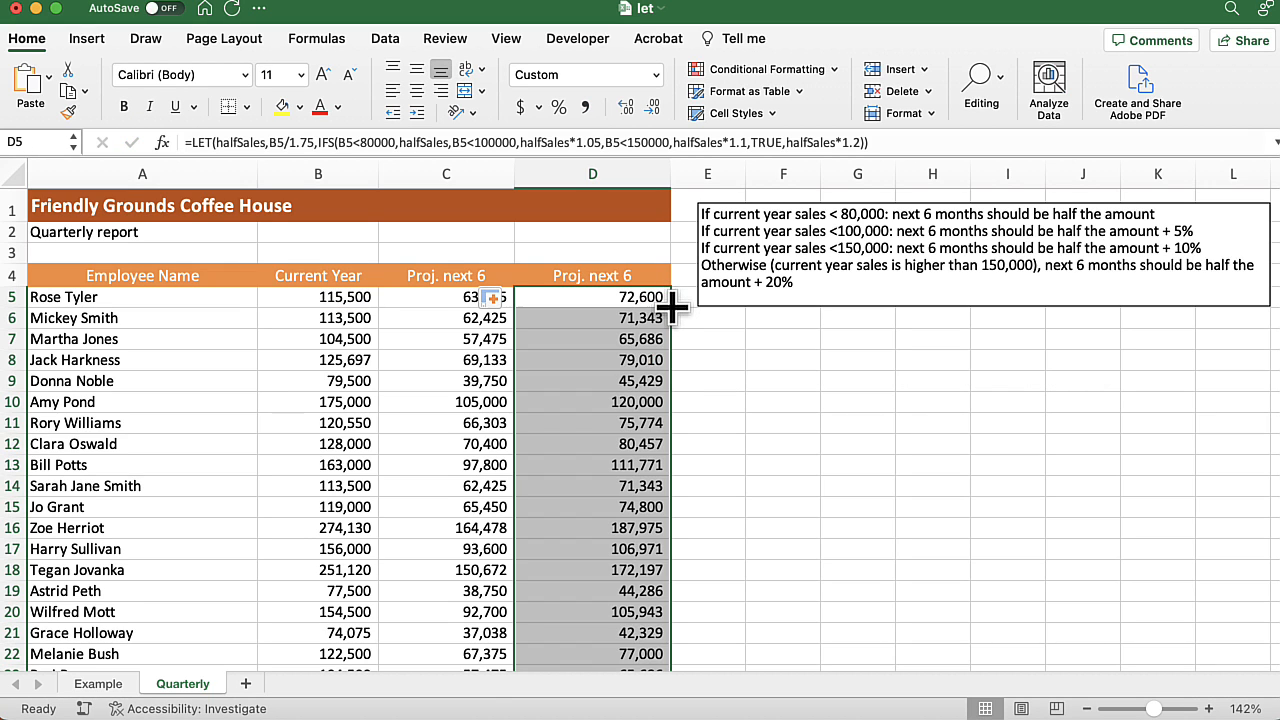